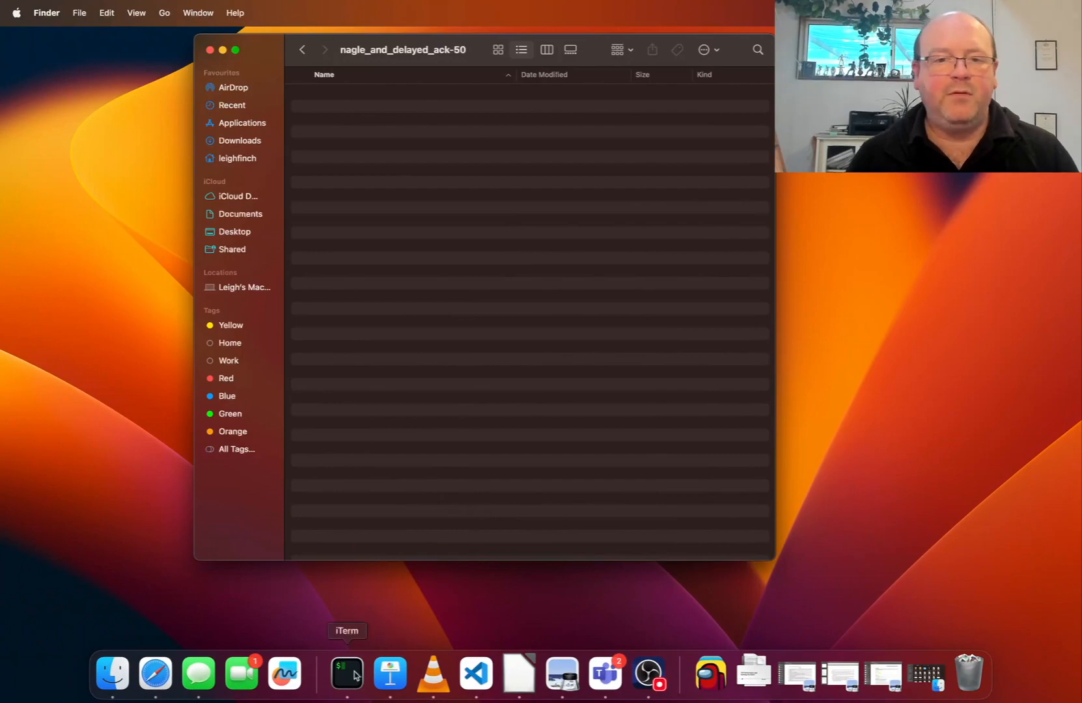
Switch to iTerm and reopen /scripts/tcp_client.py in vi
click(353, 673)
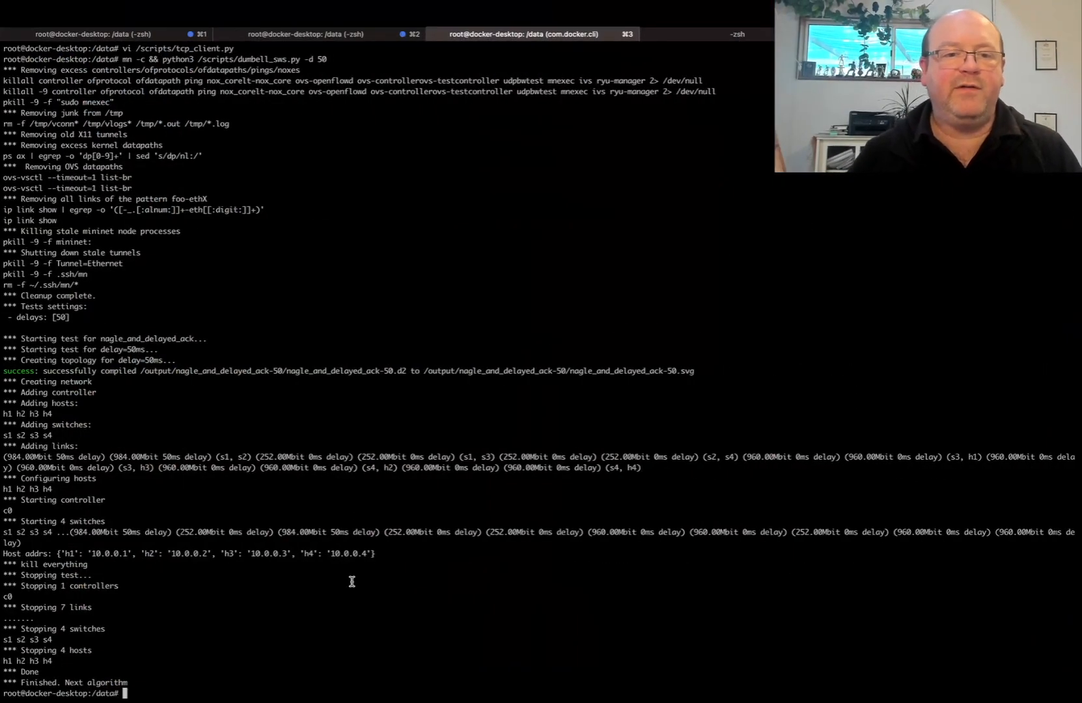
key(Up)
key(Up)
key(Return)
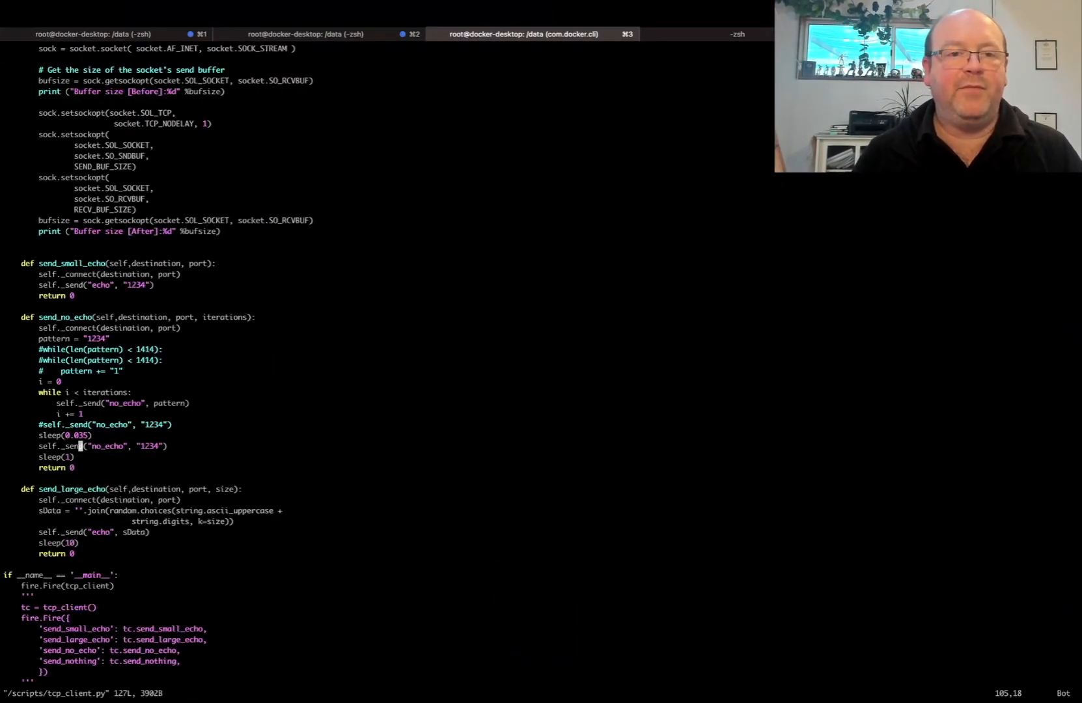
Examine the pattern assignment in the send_no_echo function, briefly highlighting its payload string
key(Up)
key(Up)
key(Up)
key(Up)
key(Up)
key(Up)
key(Up)
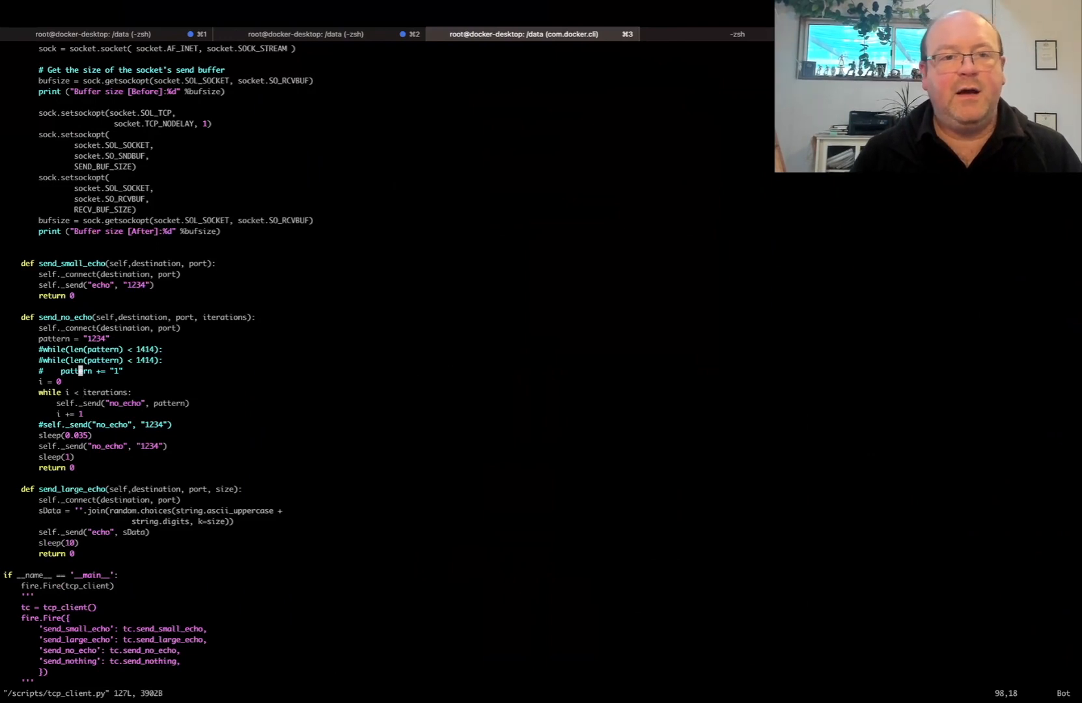
key(Down)
key(Up)
key(Up)
key(Up)
key(Up)
key(Right)
key(Right)
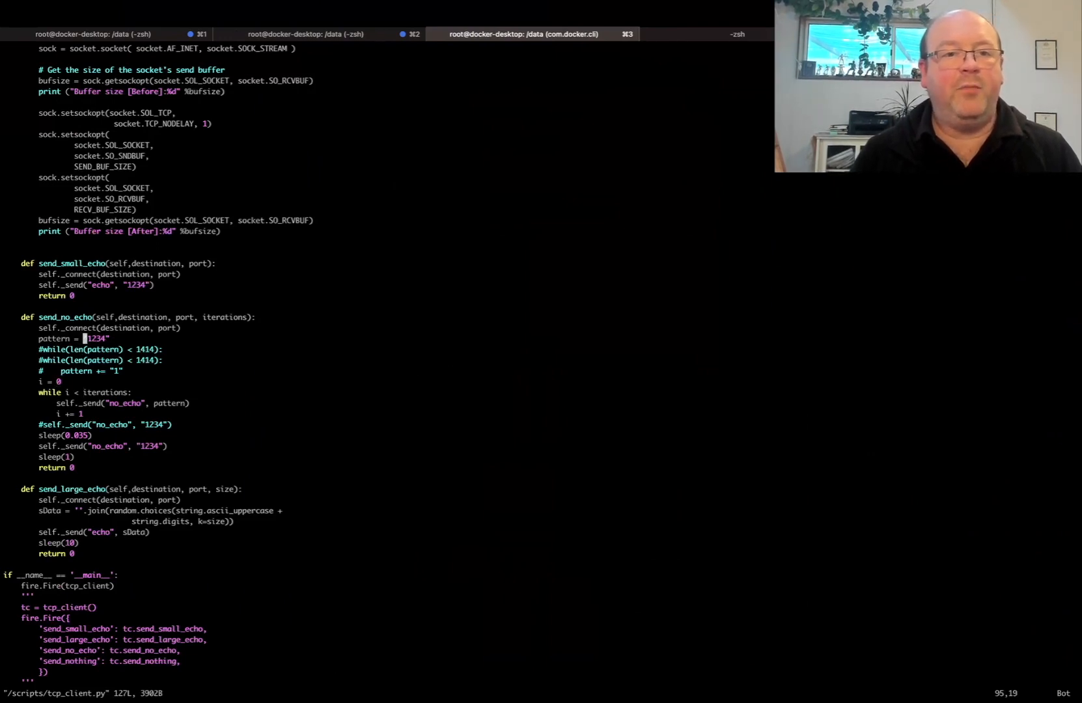
key(v)
key(Right)
key(Right)
key(Right)
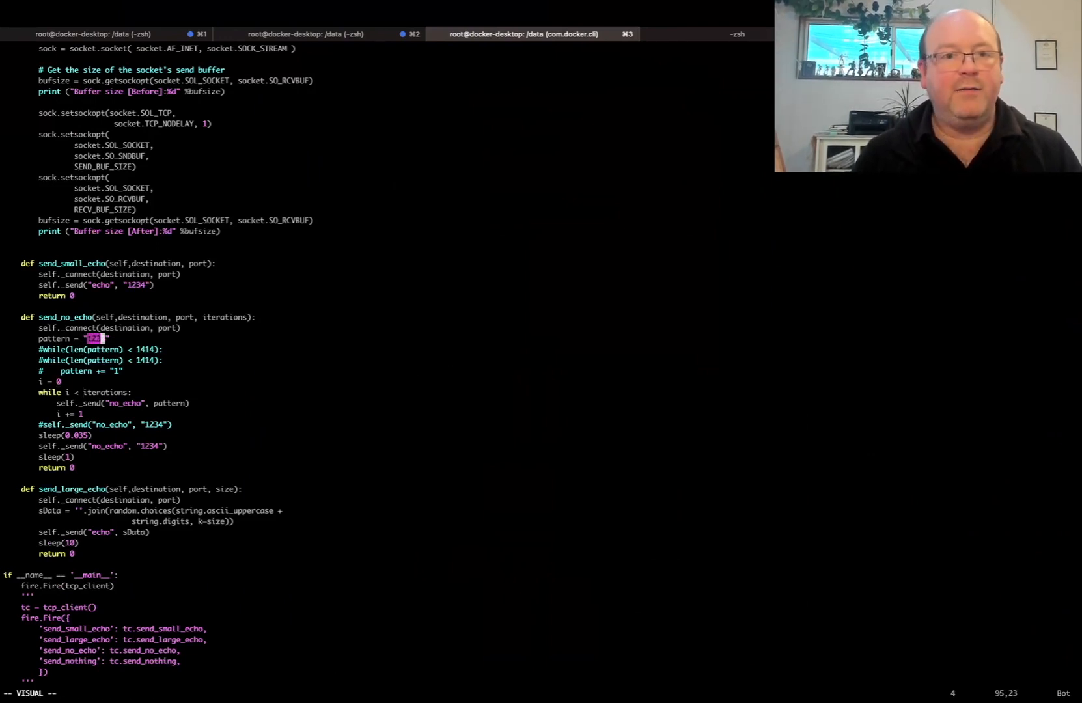
key(Escape)
Examine the while loop in send_no_echo that repeatedly sends the pattern
key(Down)
key(Down)
key(Down)
key(Down)
key(Down)
key(Down)
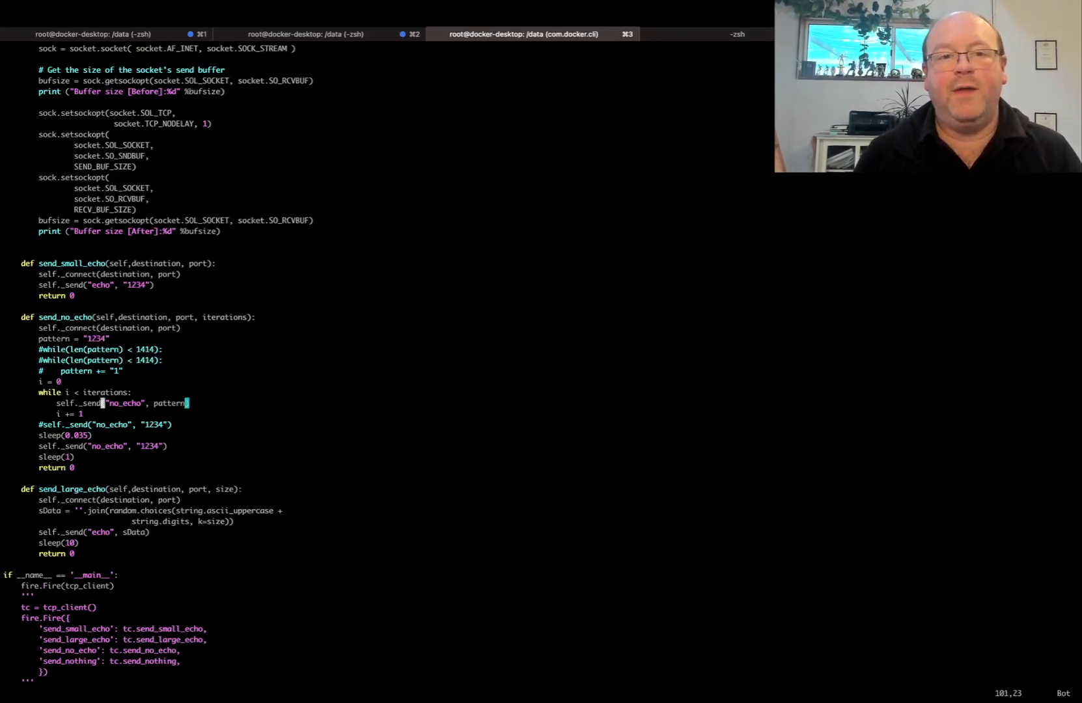
key(Up)
key(Up)
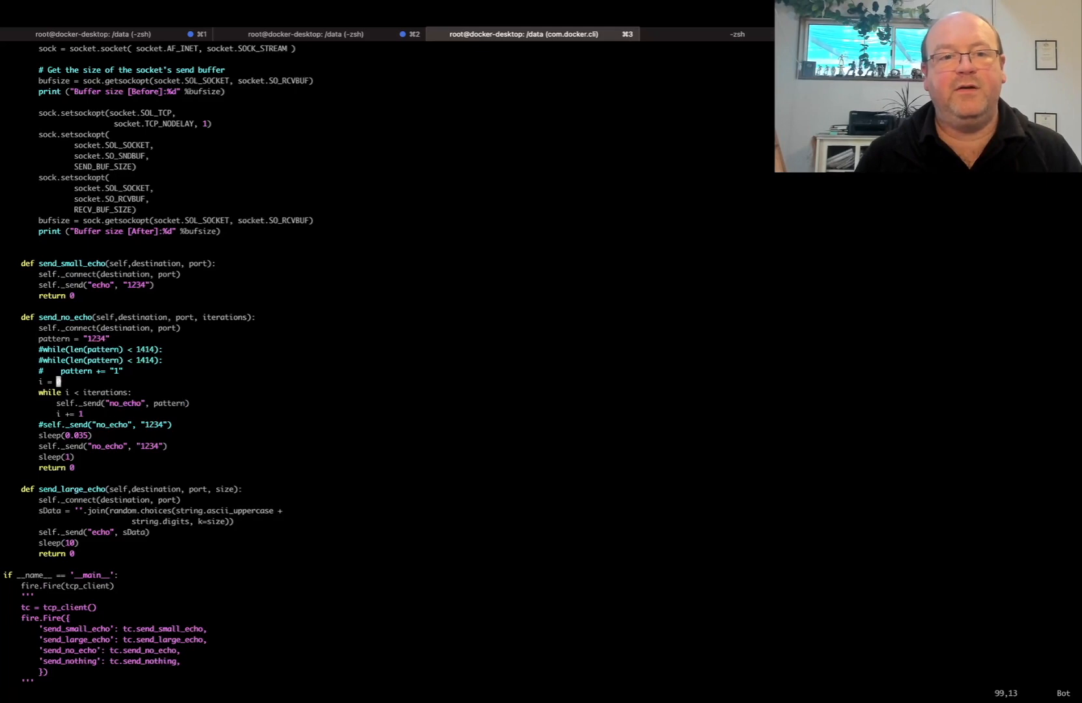
key(Down)
key(Down)
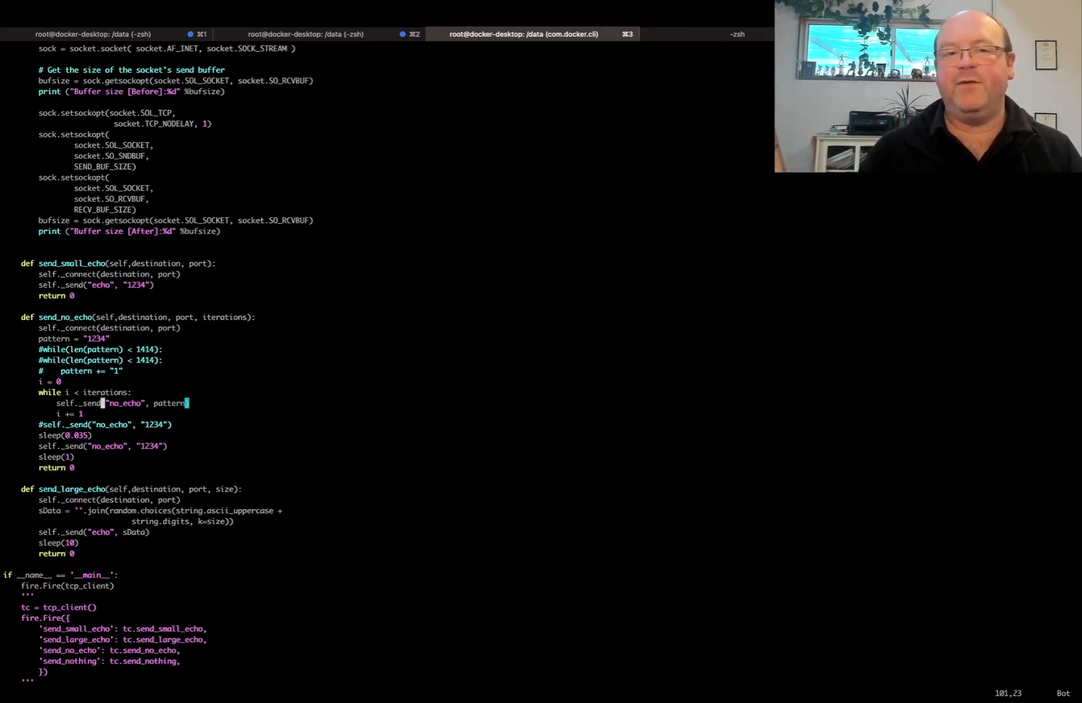
Examine the short sleep and the final send after the loop in send_no_echo, and save and exit the file
key(j)
key(j)
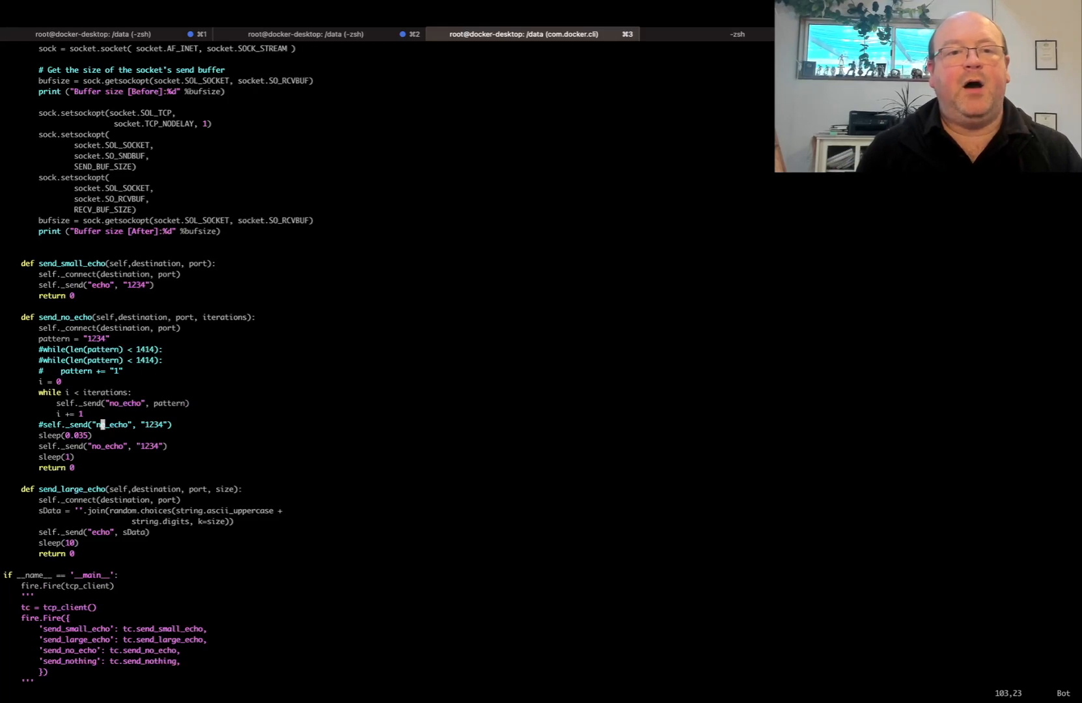
key(j)
key(h)
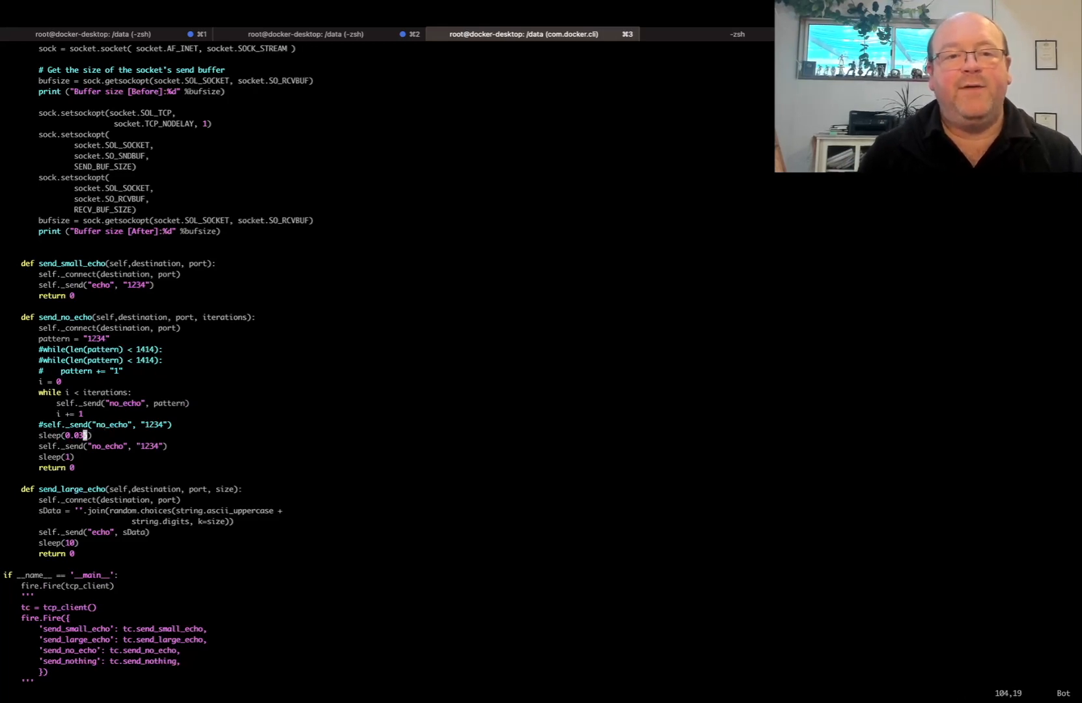
key(h)
key(l)
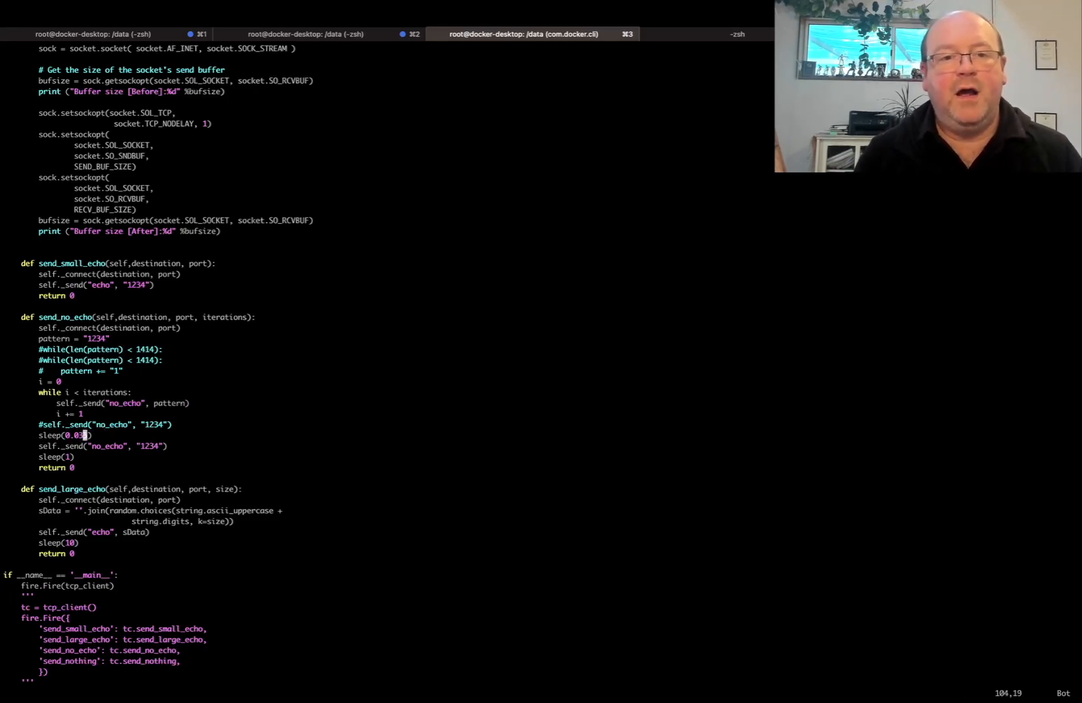
key(j)
key(l)
key(l)
key(l)
key(l)
key(l)
key(l)
key(l)
key(l)
key(l)
key(l)
key(l)
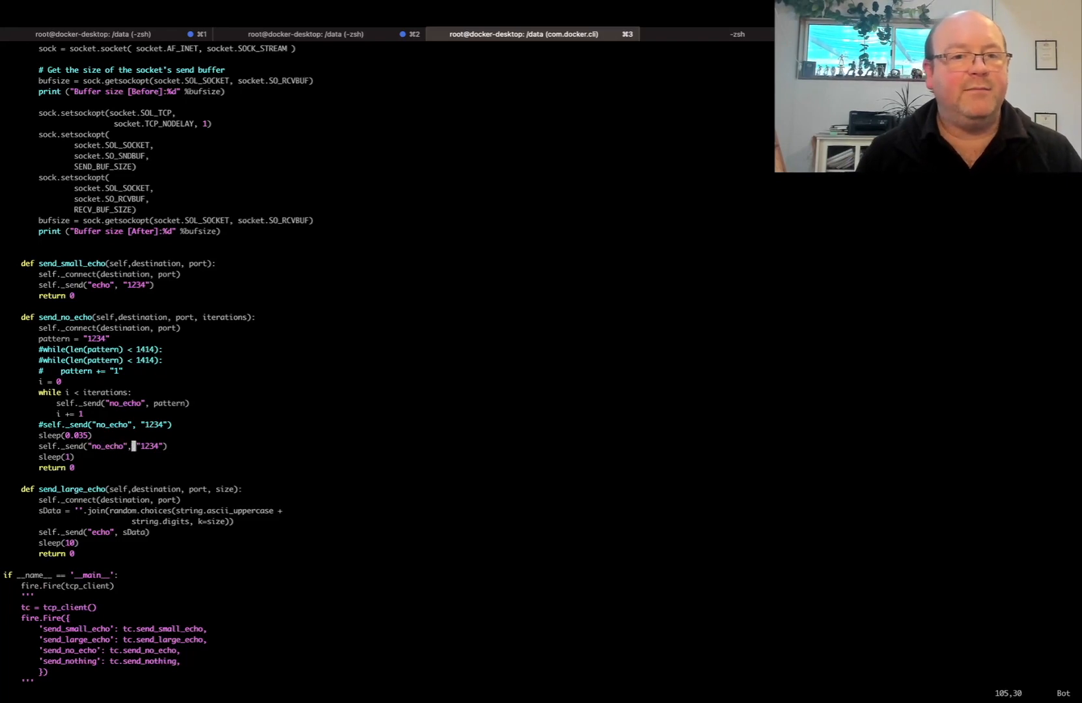
key(l)
key(l)
key(l)
key(l)
key(l)
key(l)
key(l)
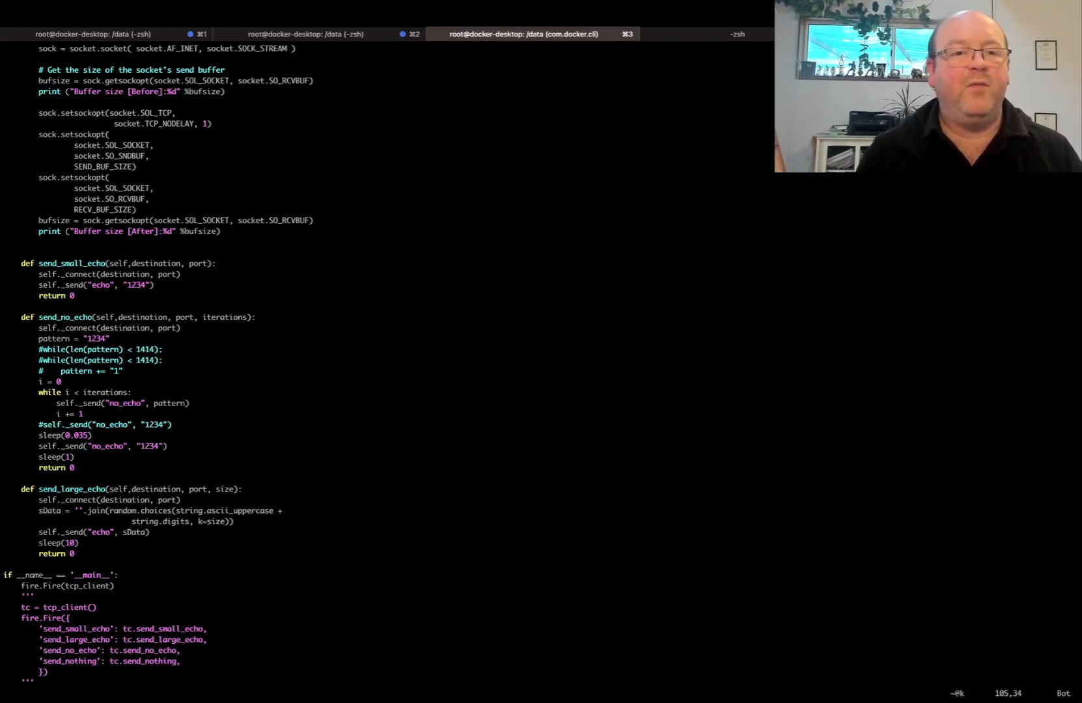
key(j)
key(j)
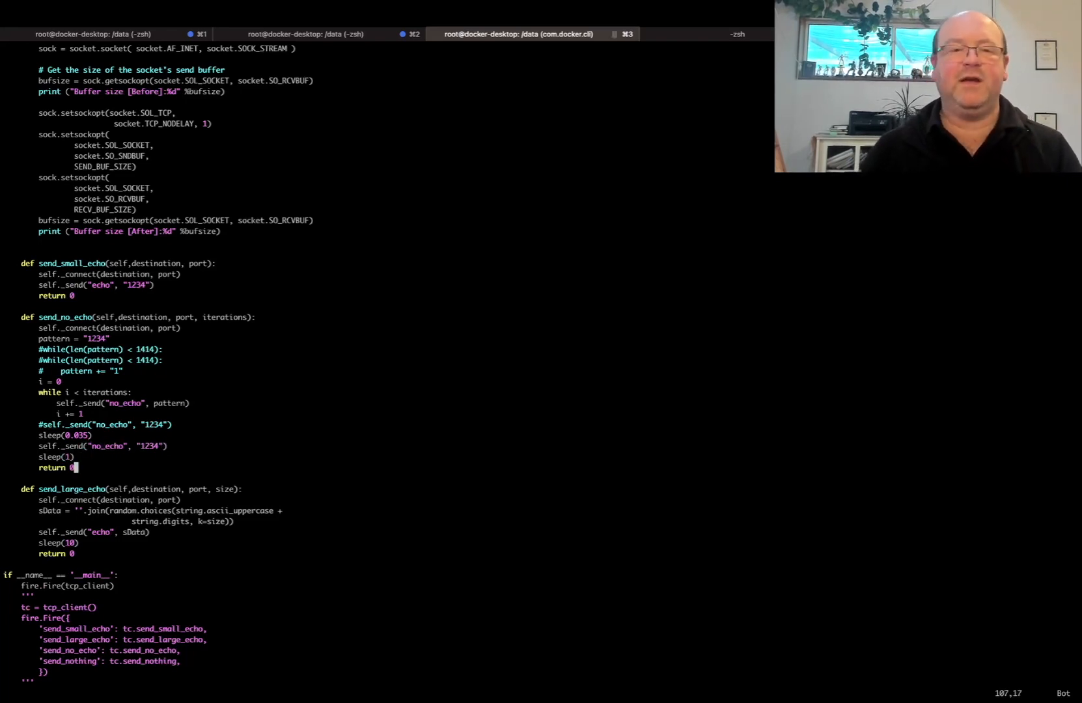
text(:)
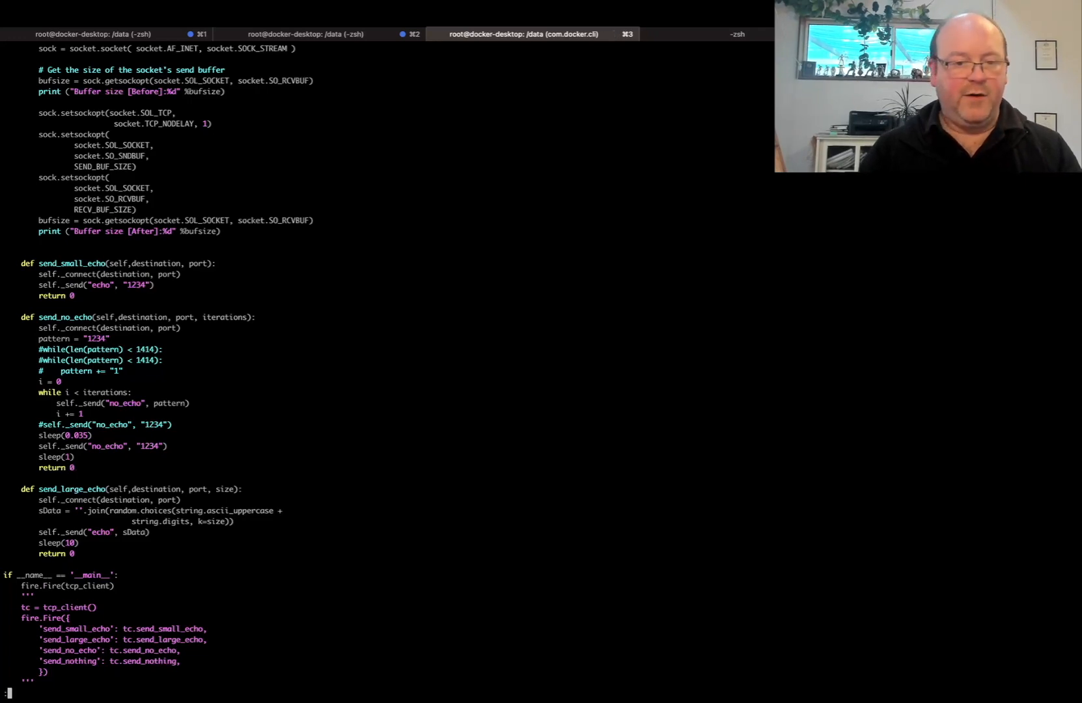
text(x)
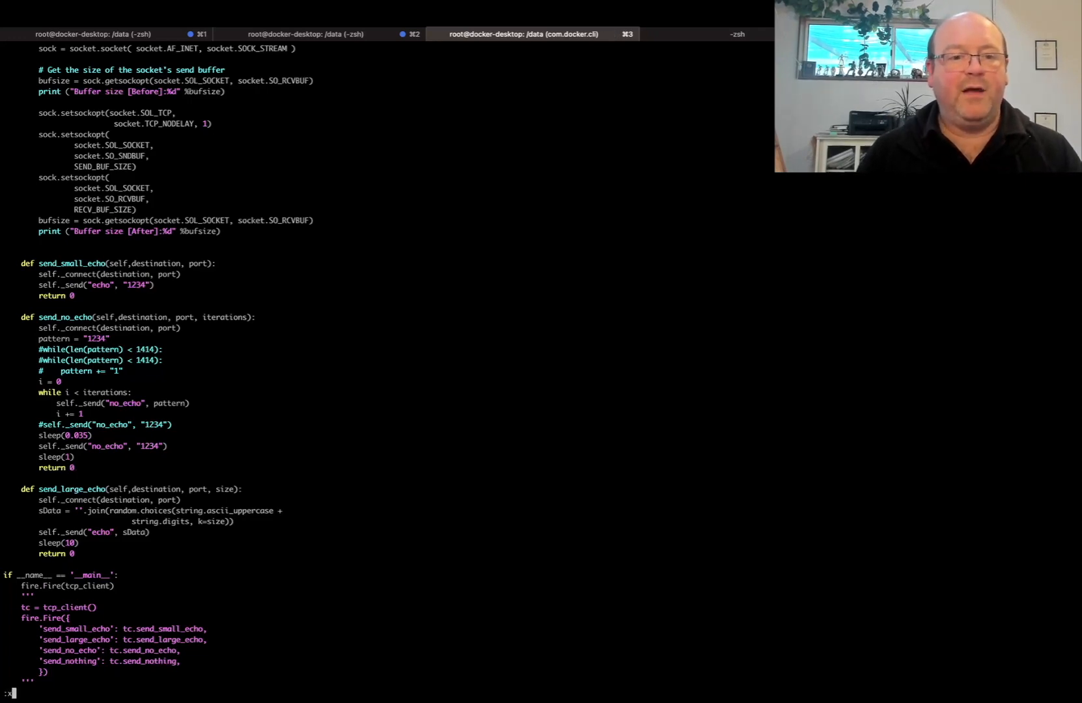
key(Return)
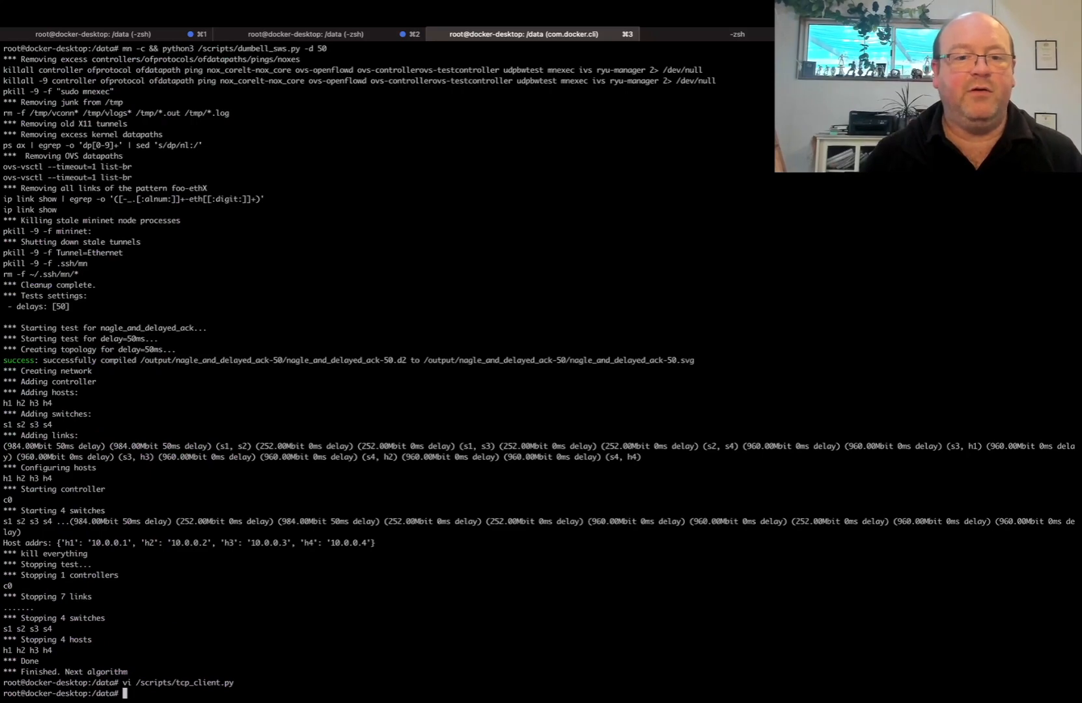
Rerun the Mininet cleanup and the test with "mn -c && python3 /scripts/dumbell_sws.py -d 50"
key(Up)
key(Up)
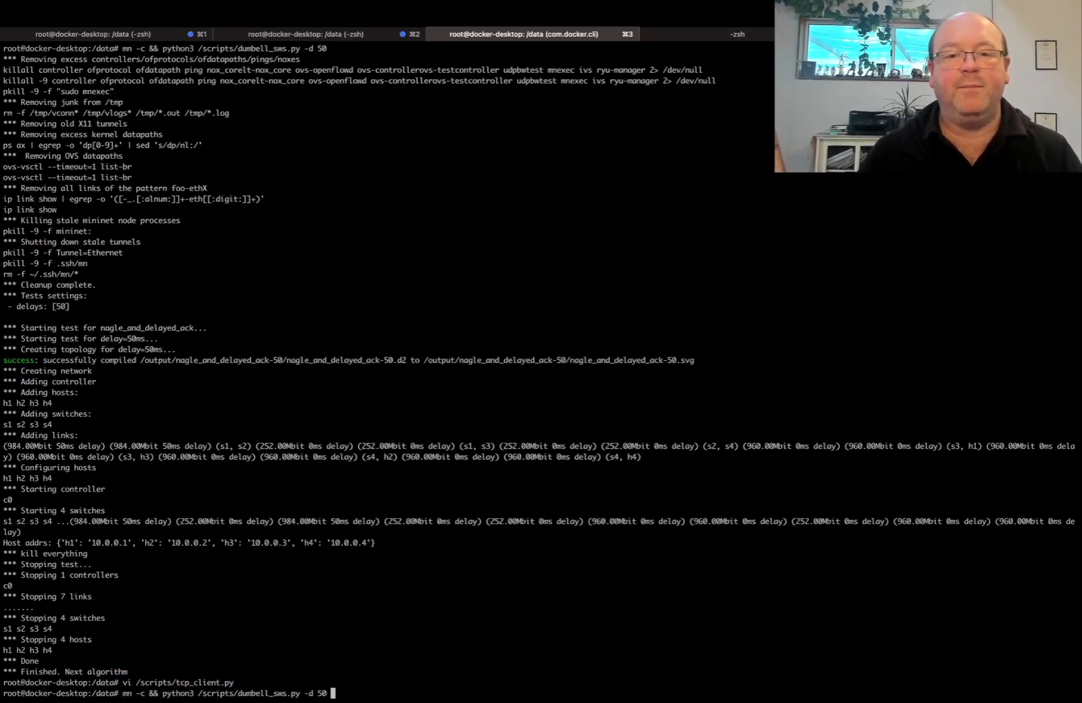
key(Return)
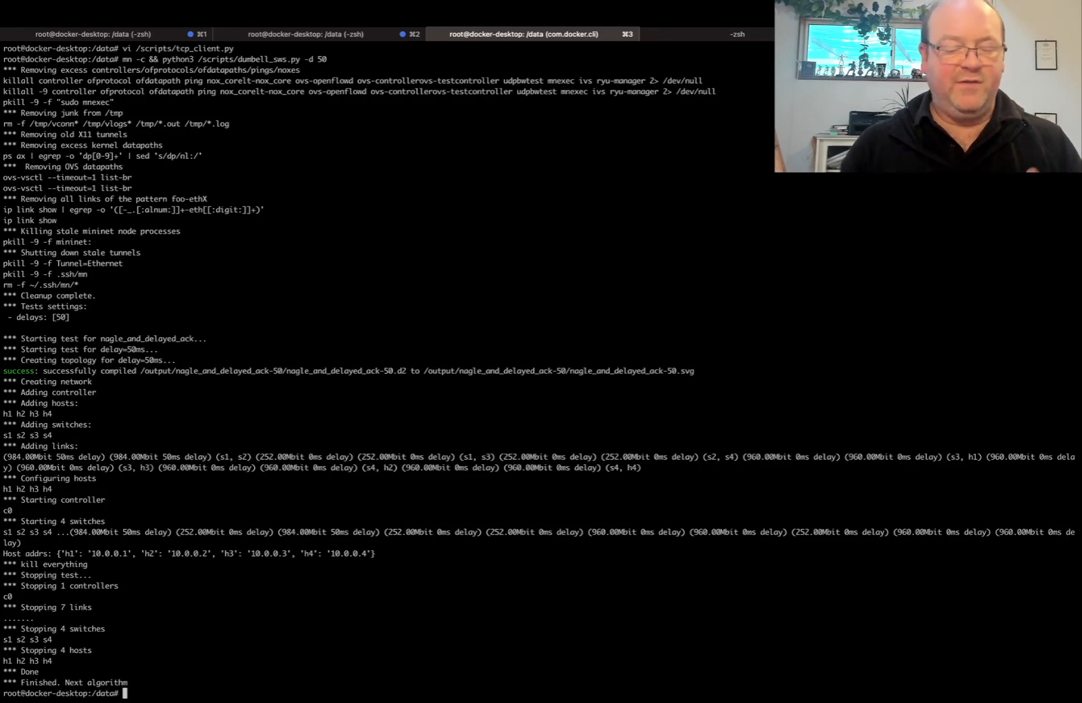
Open nagle_and_delayed_ack_h1-h2_50ms.pcap from the Finder folder in Wireshark and filter the packets with tcp.stream == 0
key(ctrl+Left)
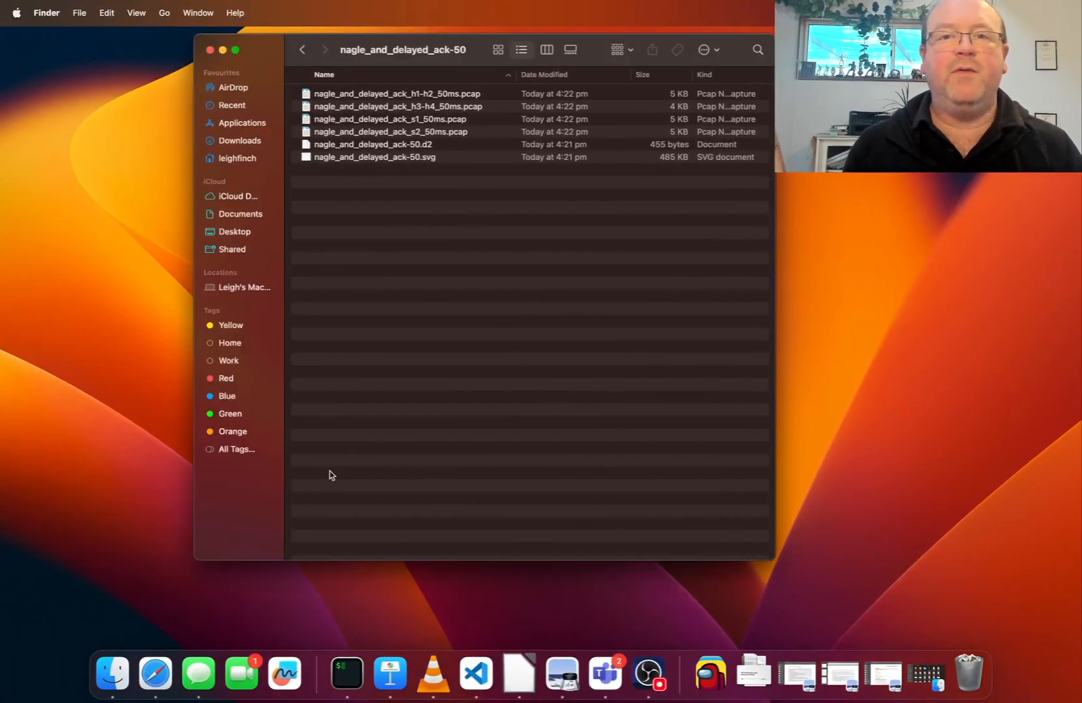
double_click(394, 94)
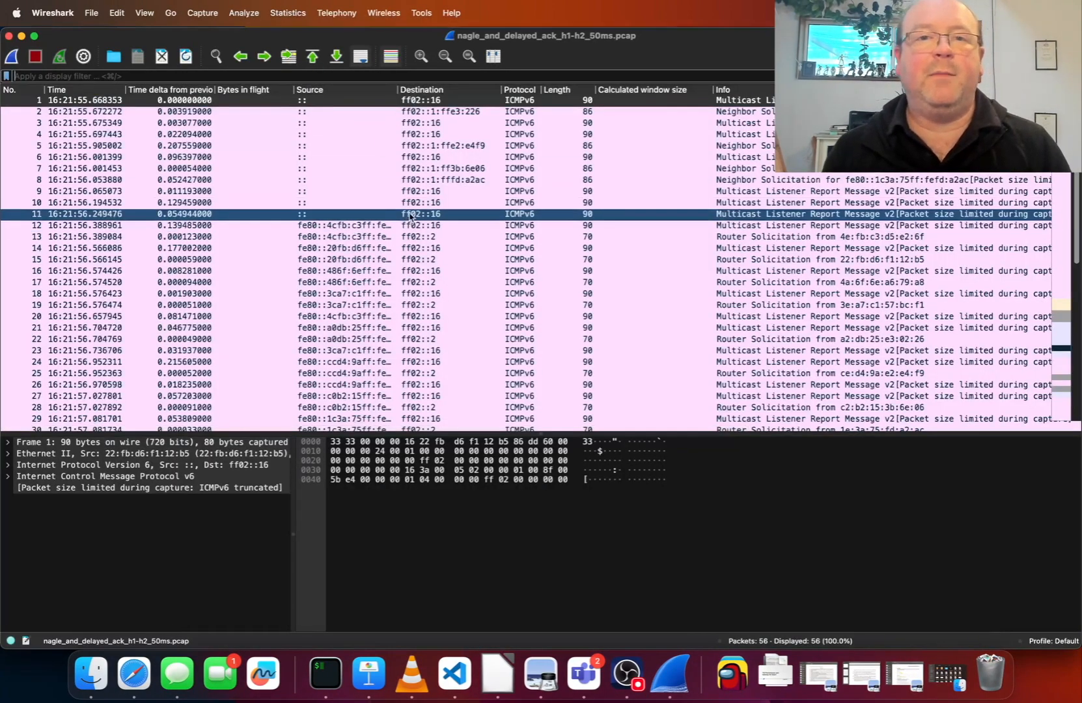
click(310, 76)
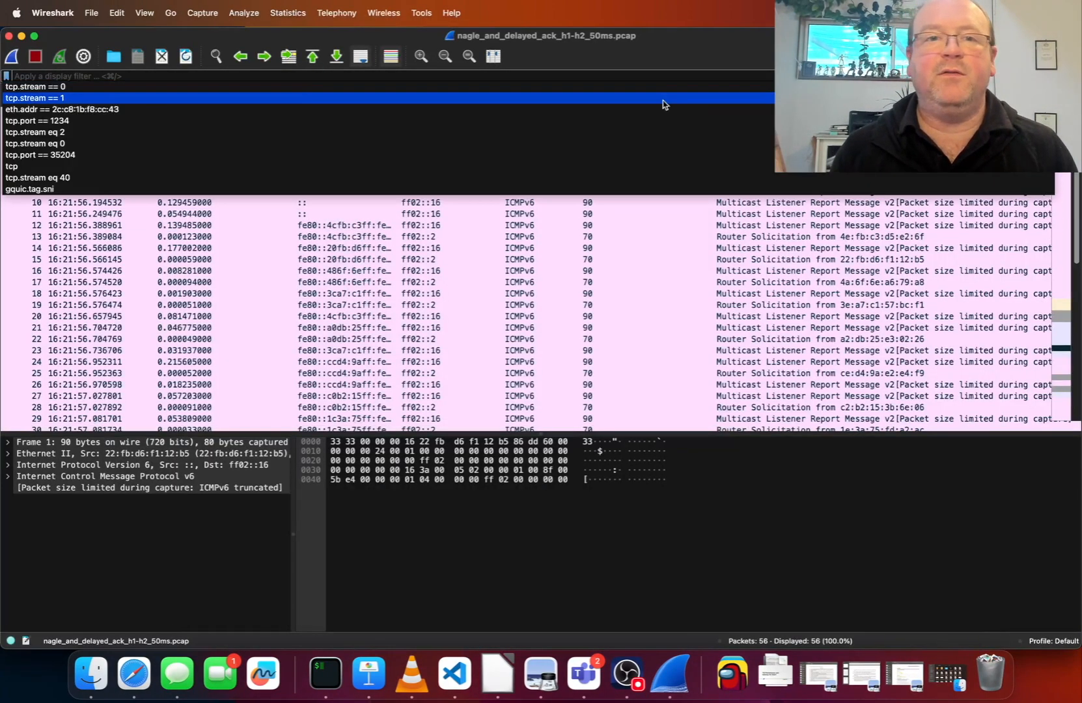
click(310, 88)
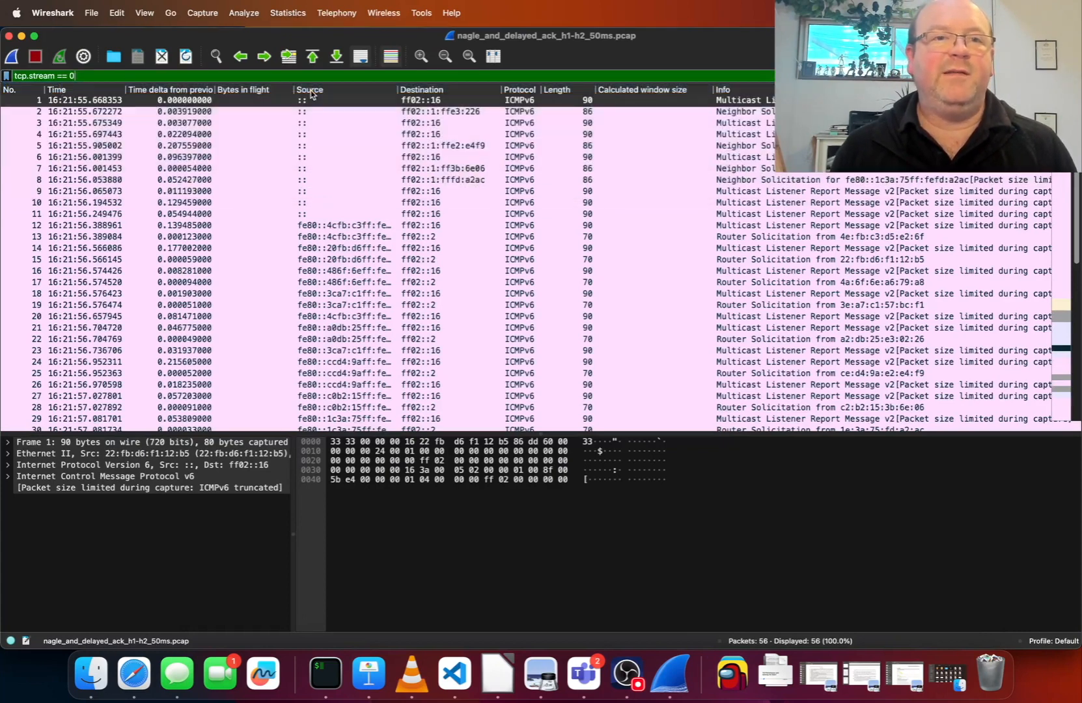
key(Return)
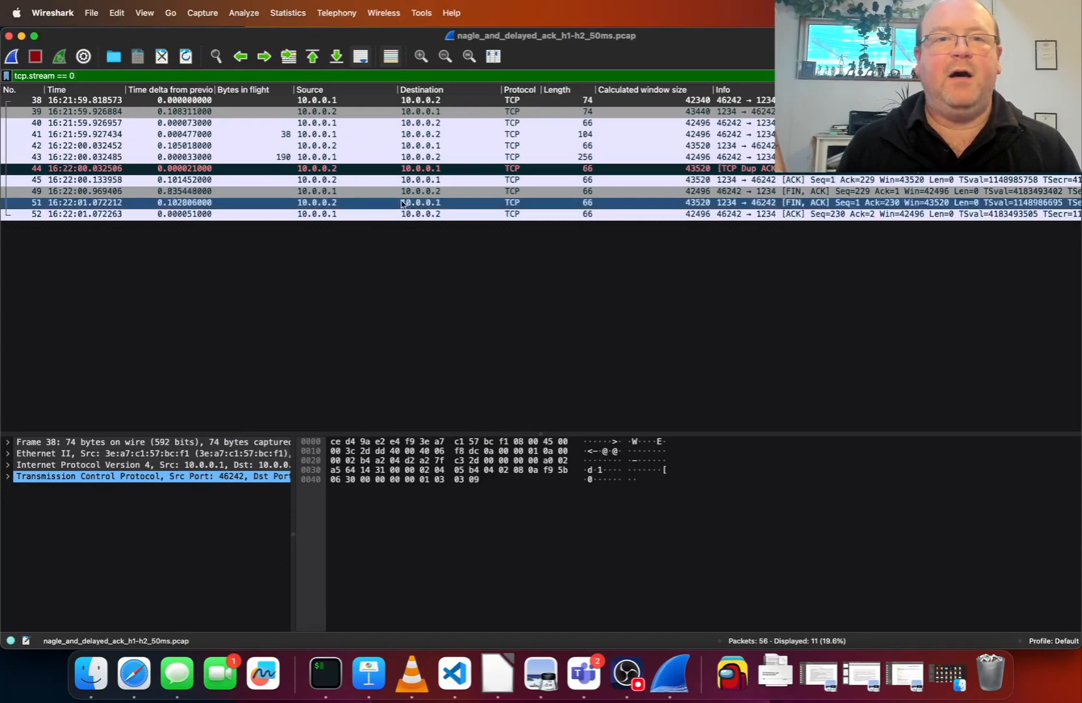
Select the stream's opening SYN packet, widen its detail area, and expand the Transmission Control Protocol section and its Options
click(448, 120)
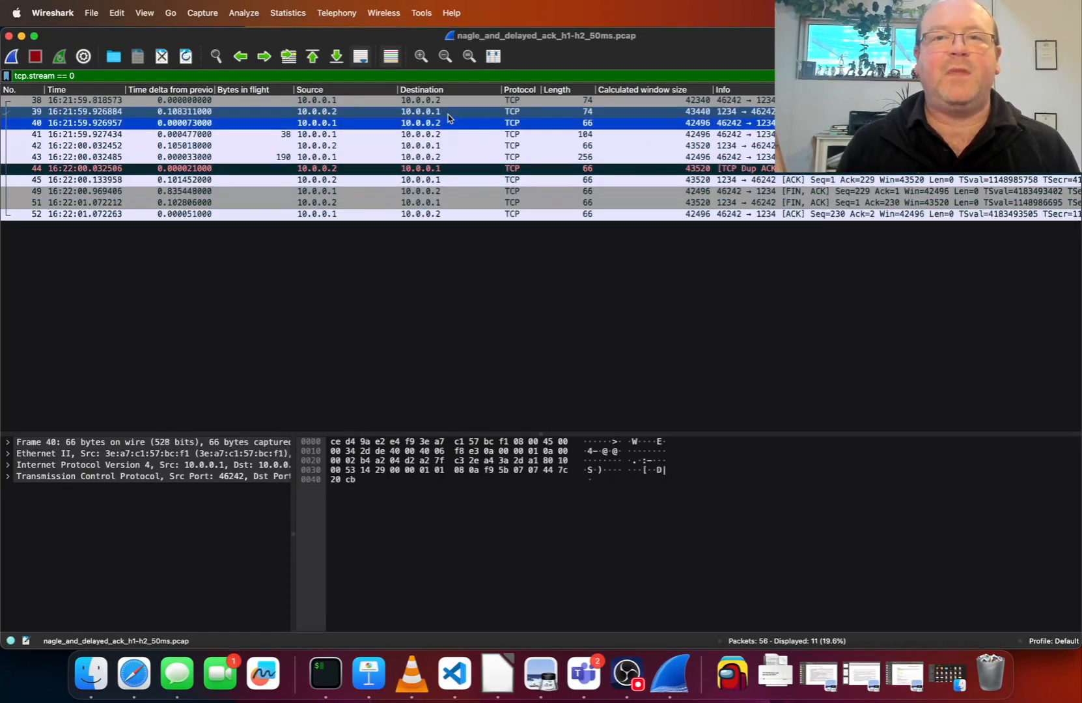
click(450, 102)
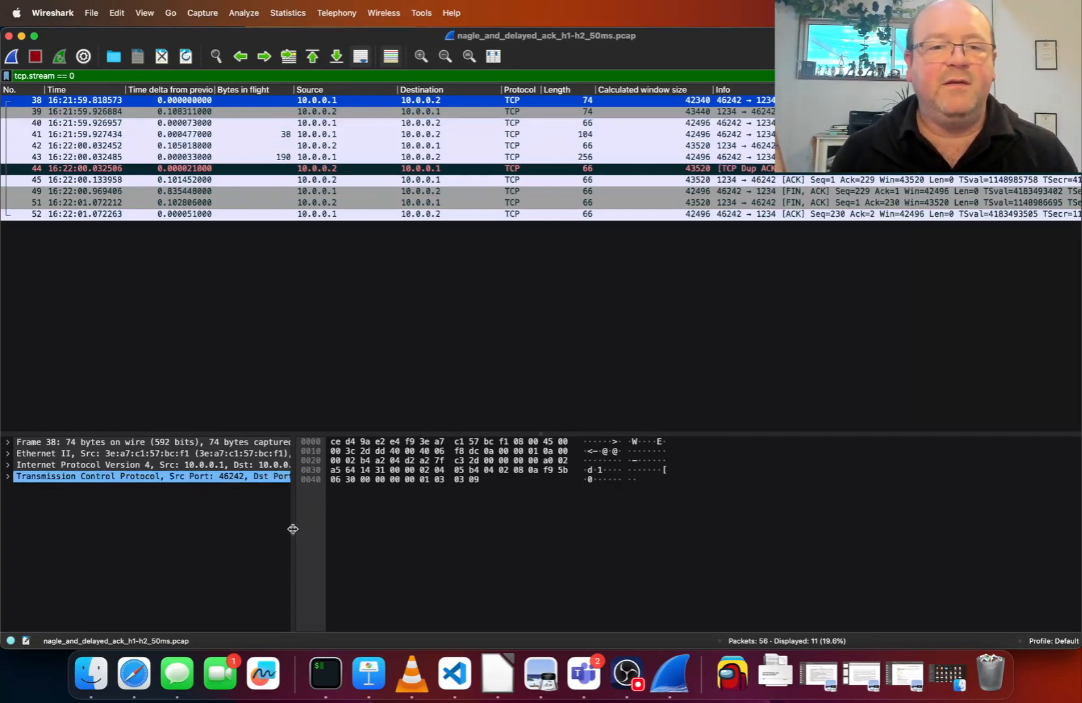
drag(293, 529, 509, 521)
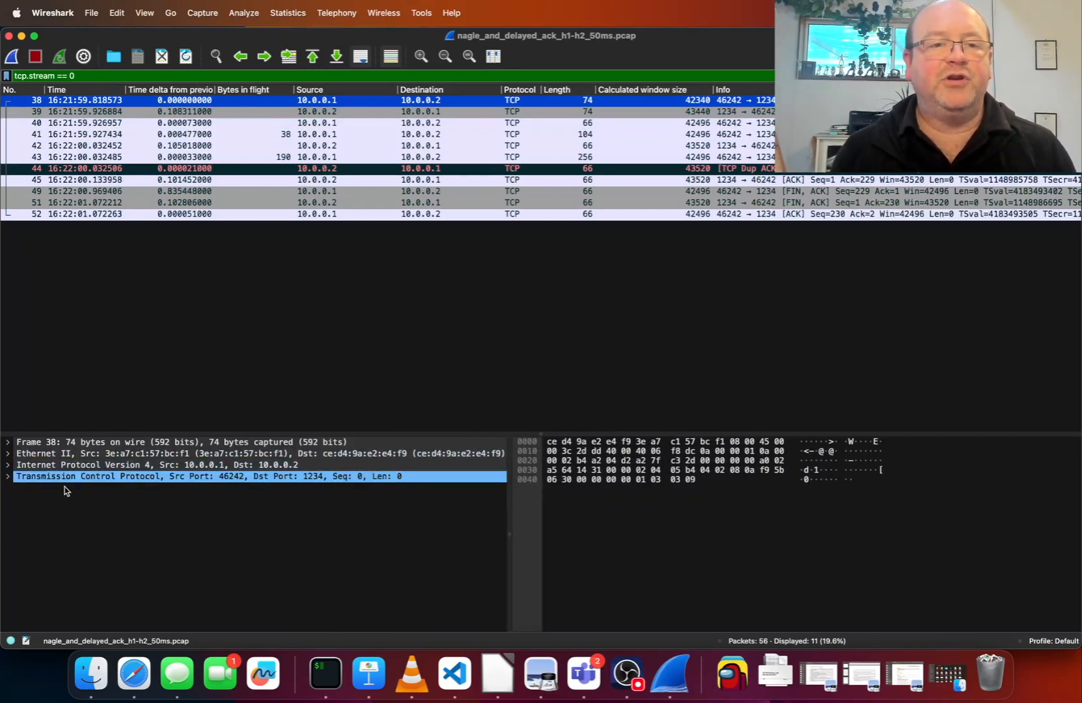
click(7, 480)
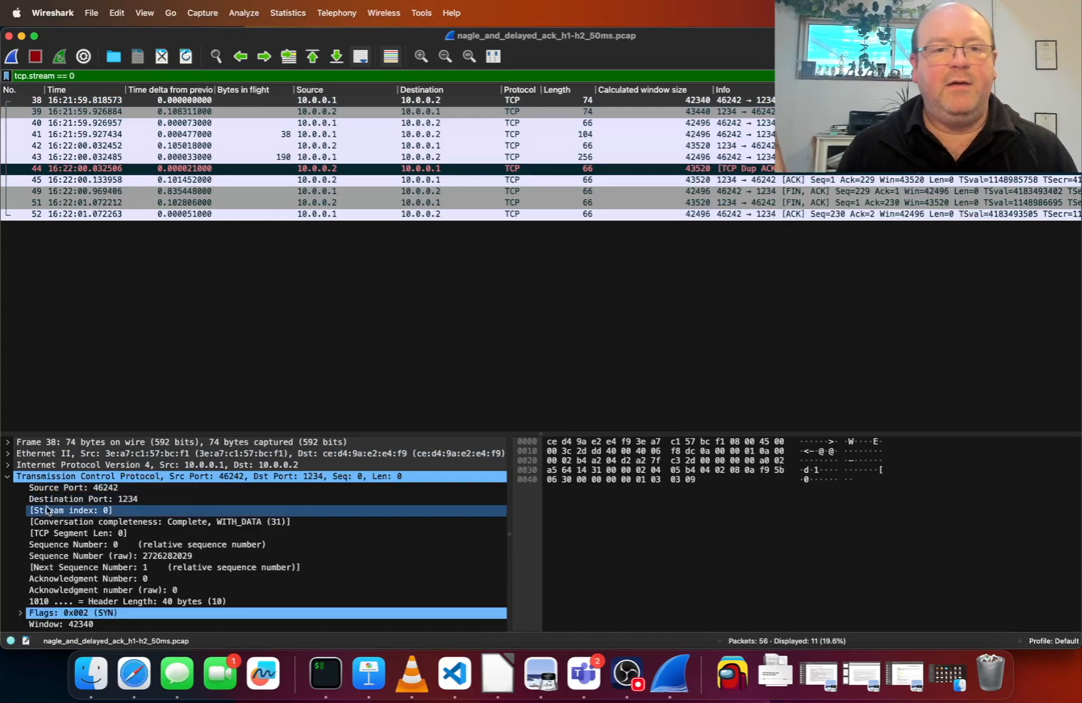
scroll(47, 510, down, 3)
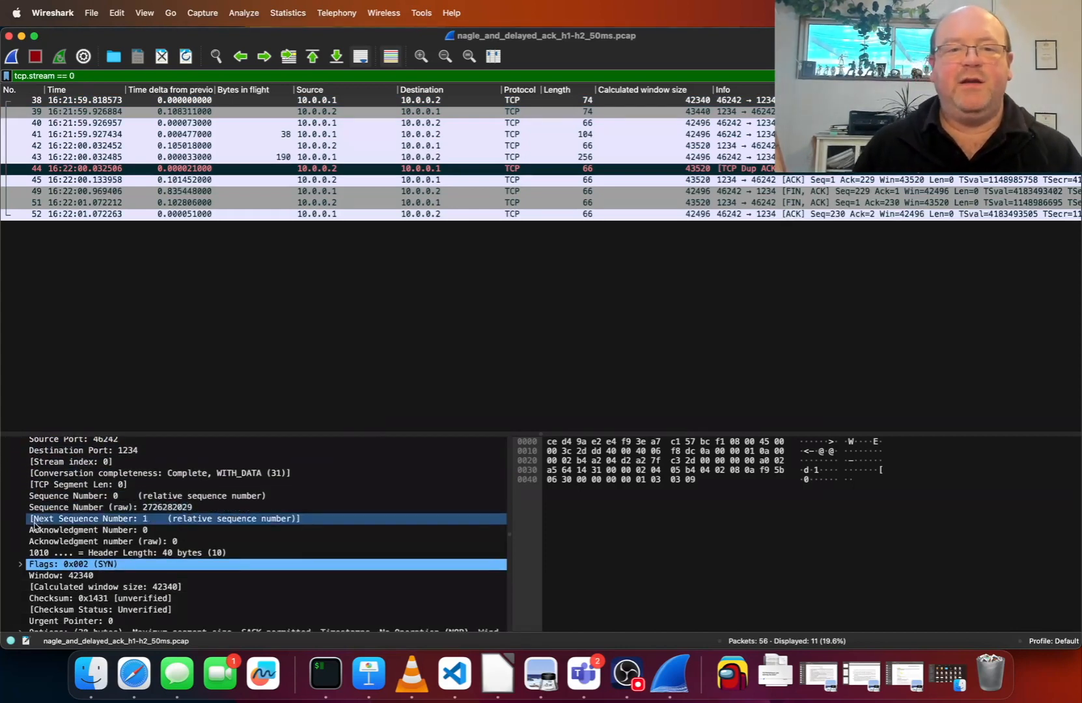
scroll(34, 528, down, 2)
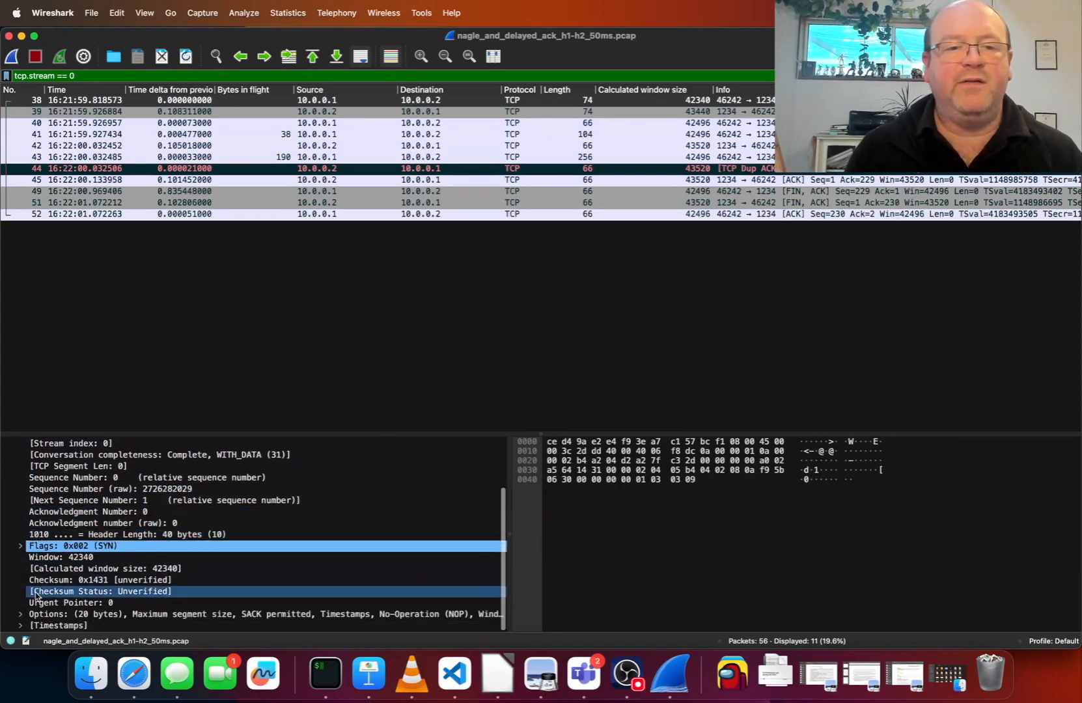
click(21, 614)
scroll(129, 552, down, 3)
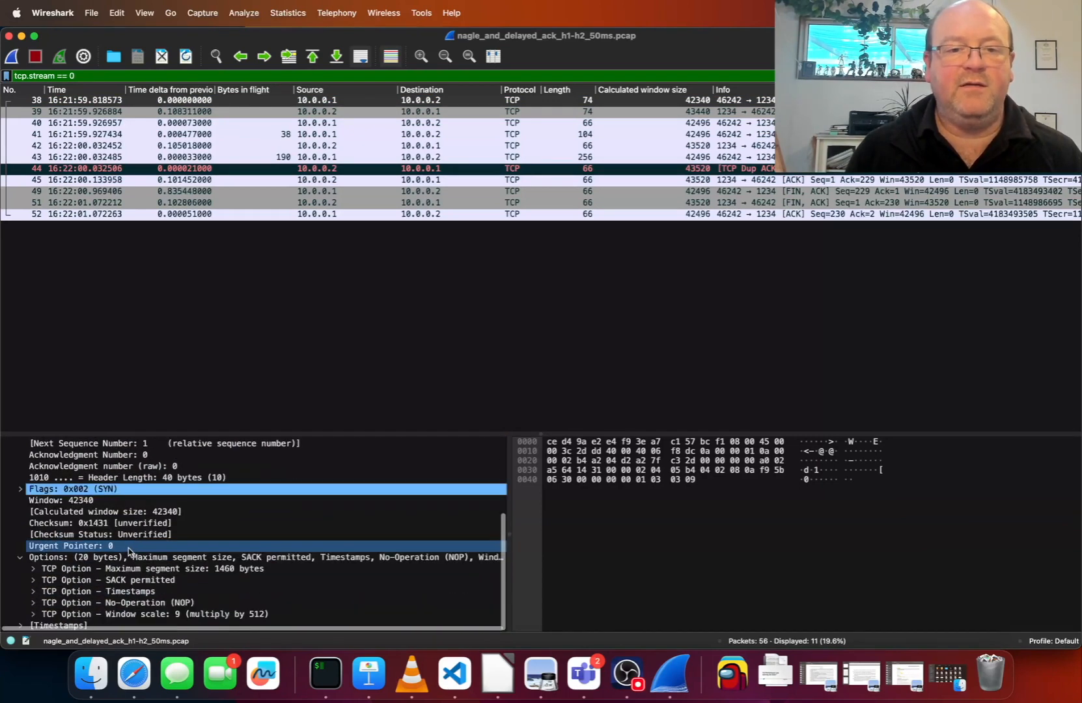
Examine the SYN packet's TCP options from maximum segment size through window scale, and collapse the Options list
click(185, 571)
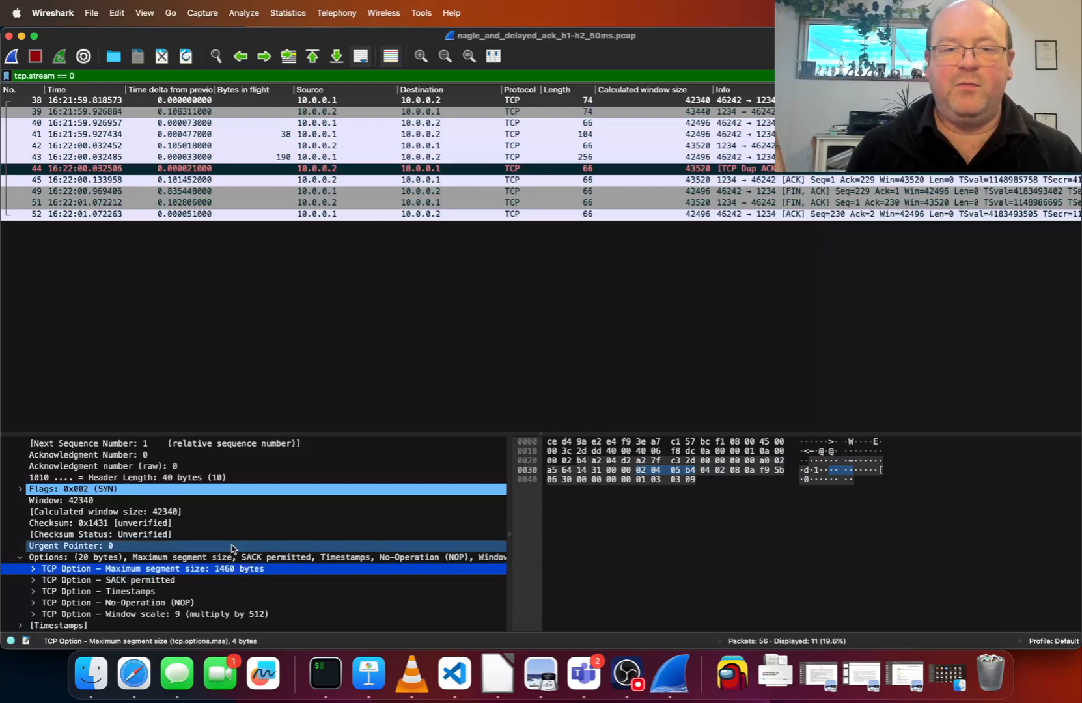
click(210, 579)
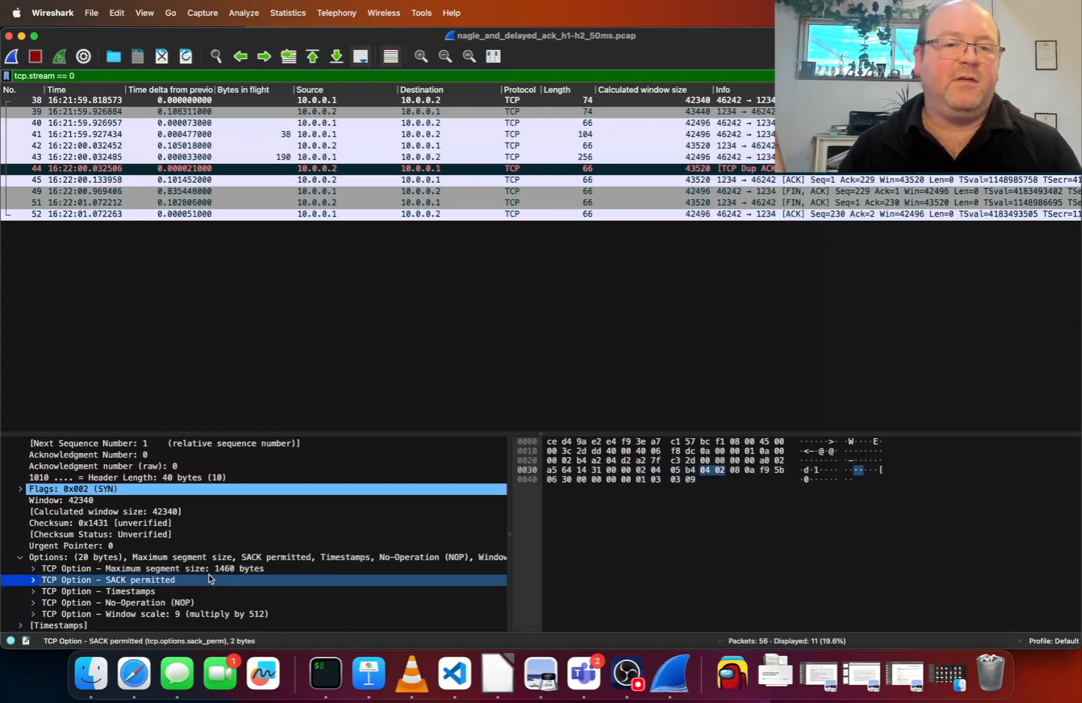
key(Down)
key(Down)
key(Down)
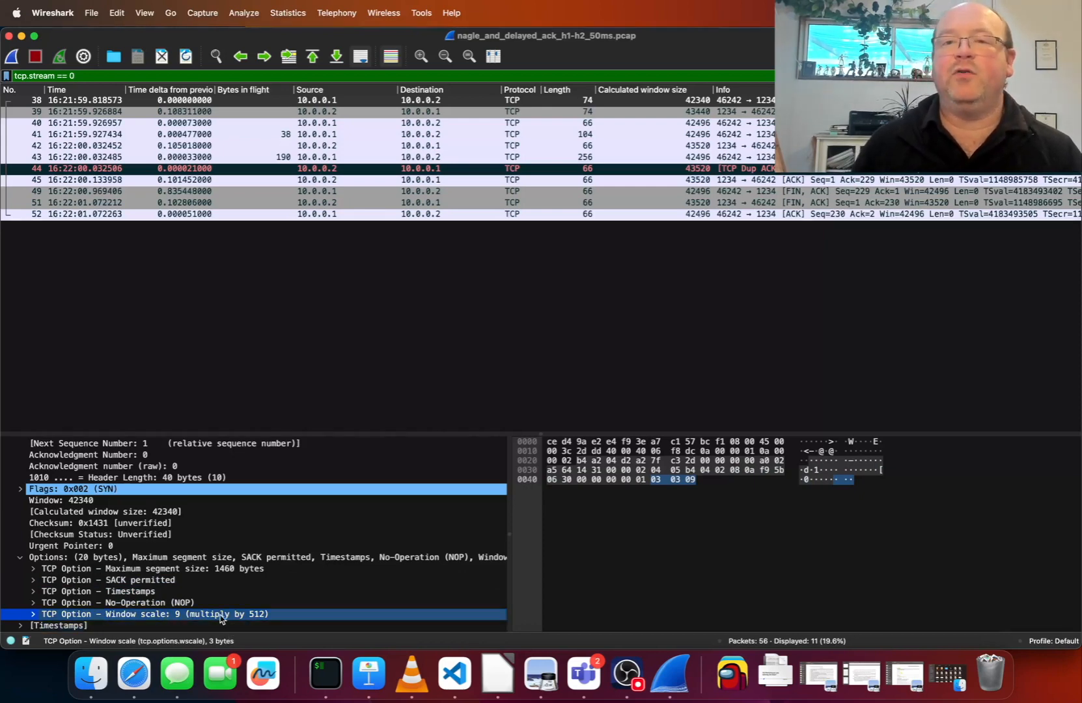
click(22, 558)
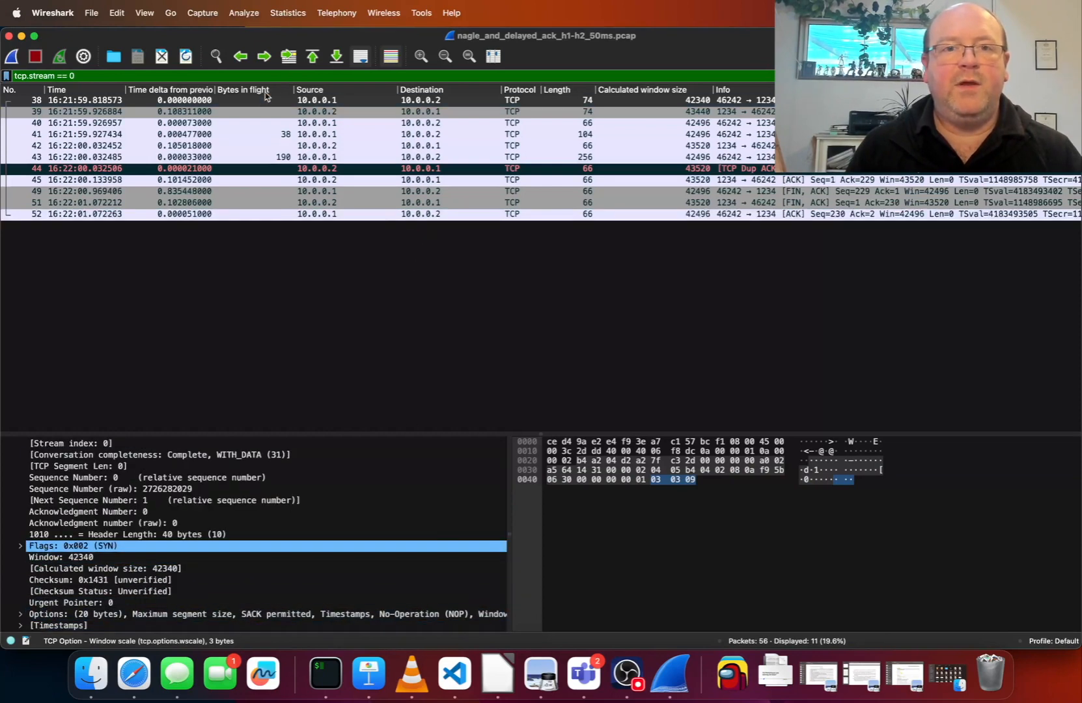
Change the packet list's time display format to Seconds Since First Captured Packet
click(245, 122)
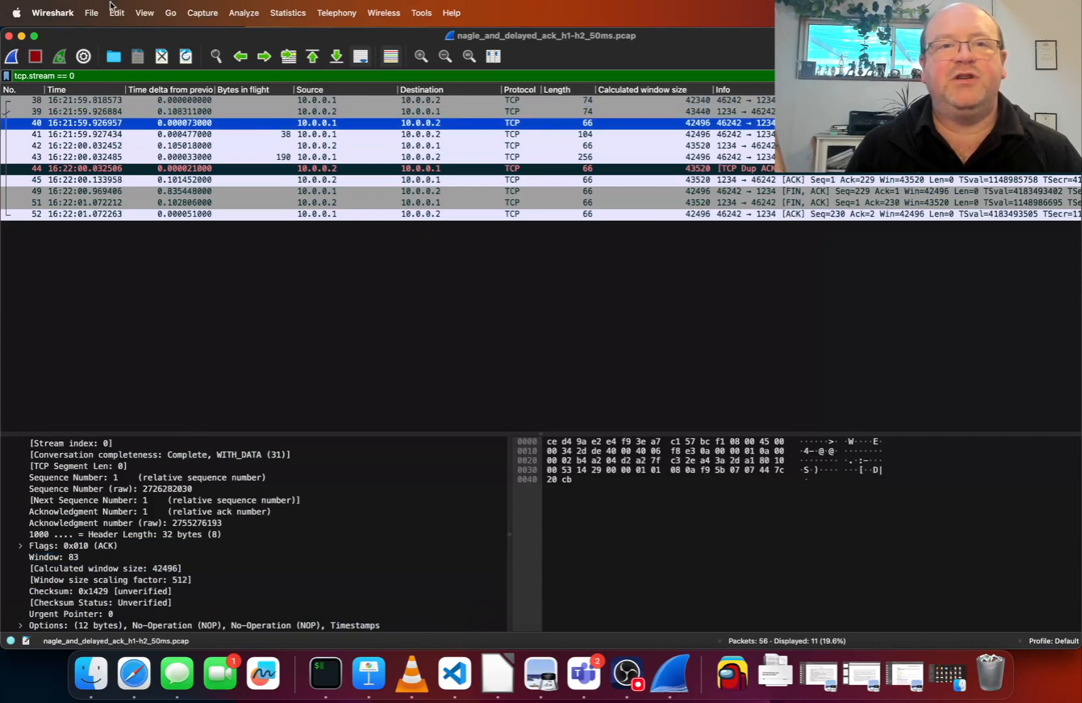
click(150, 10)
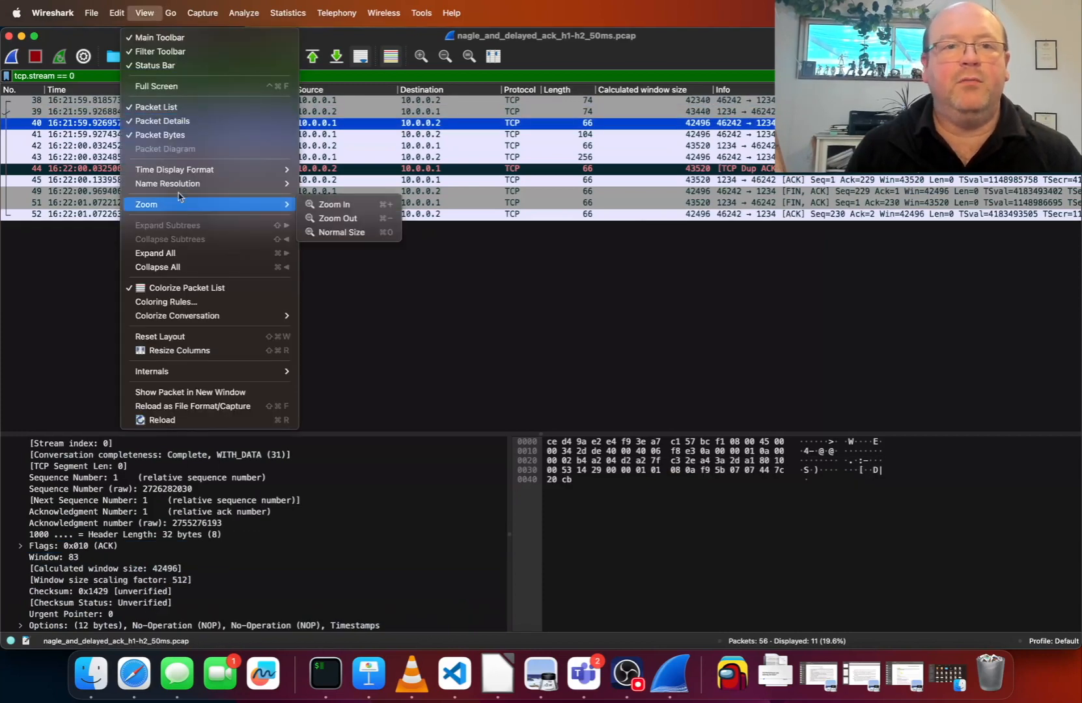
mouse_move(193, 176)
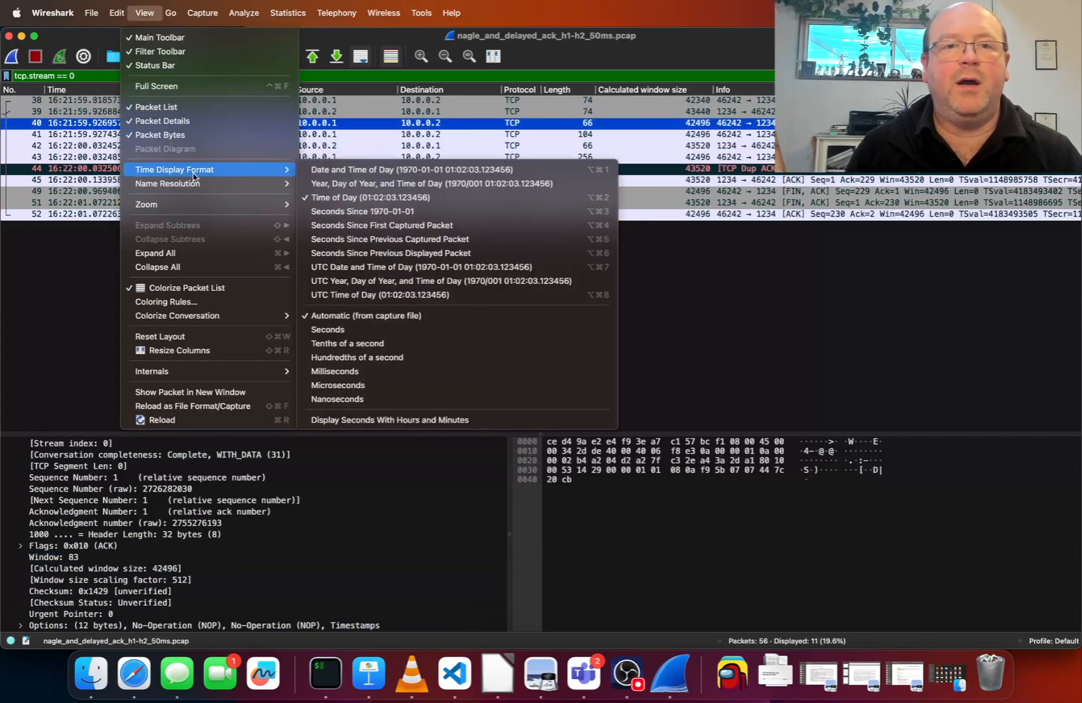
click(407, 225)
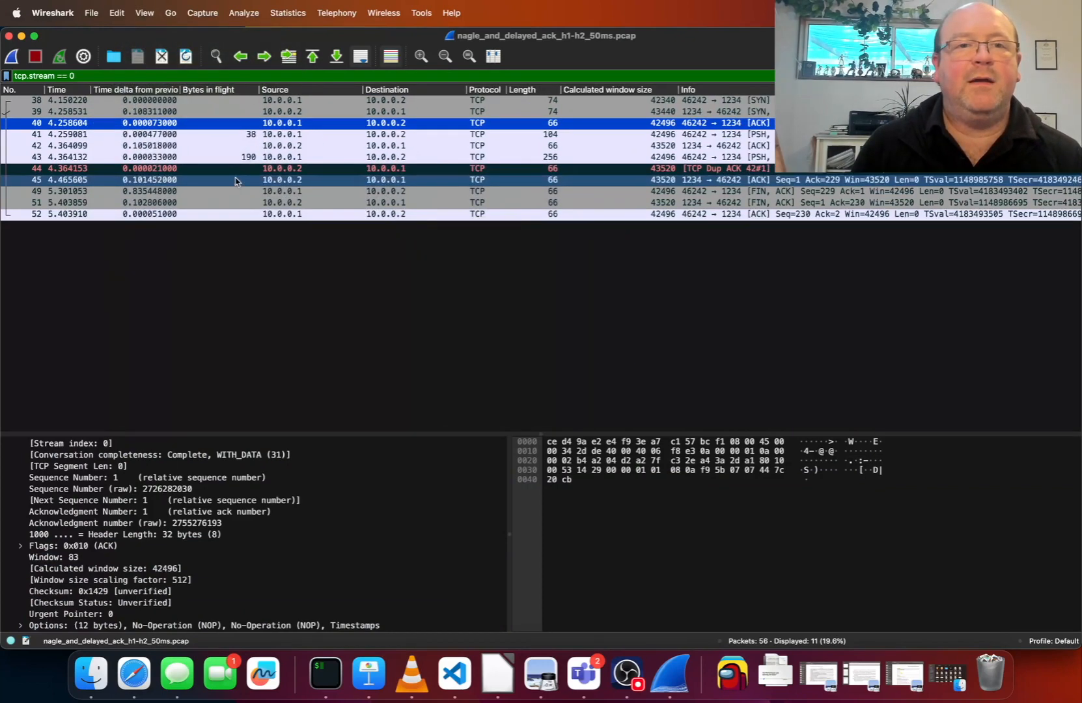
Set the stream's opening SYN packet as the time reference
click(95, 101)
right_click(95, 104)
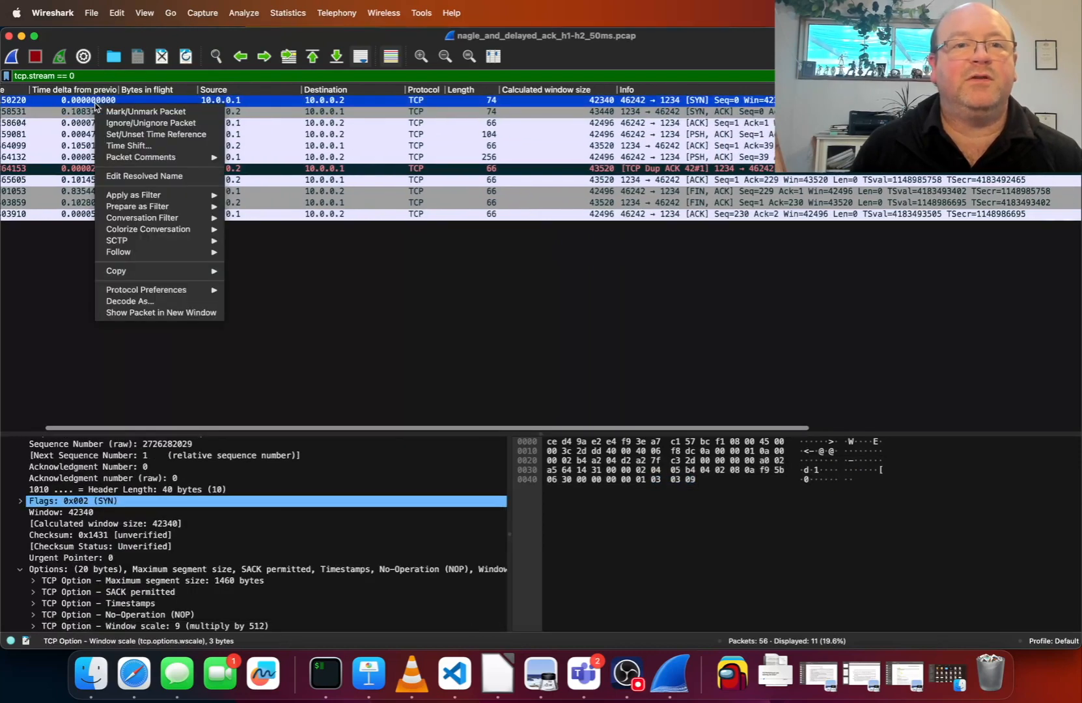
click(170, 135)
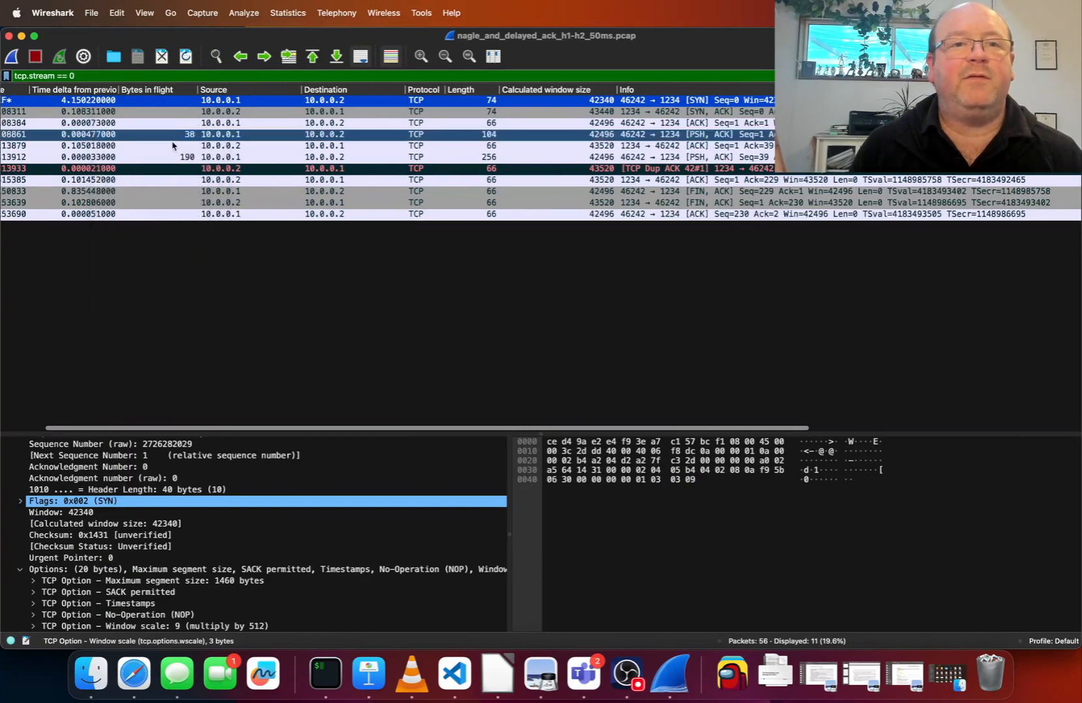
scroll(251, 326, left, 3)
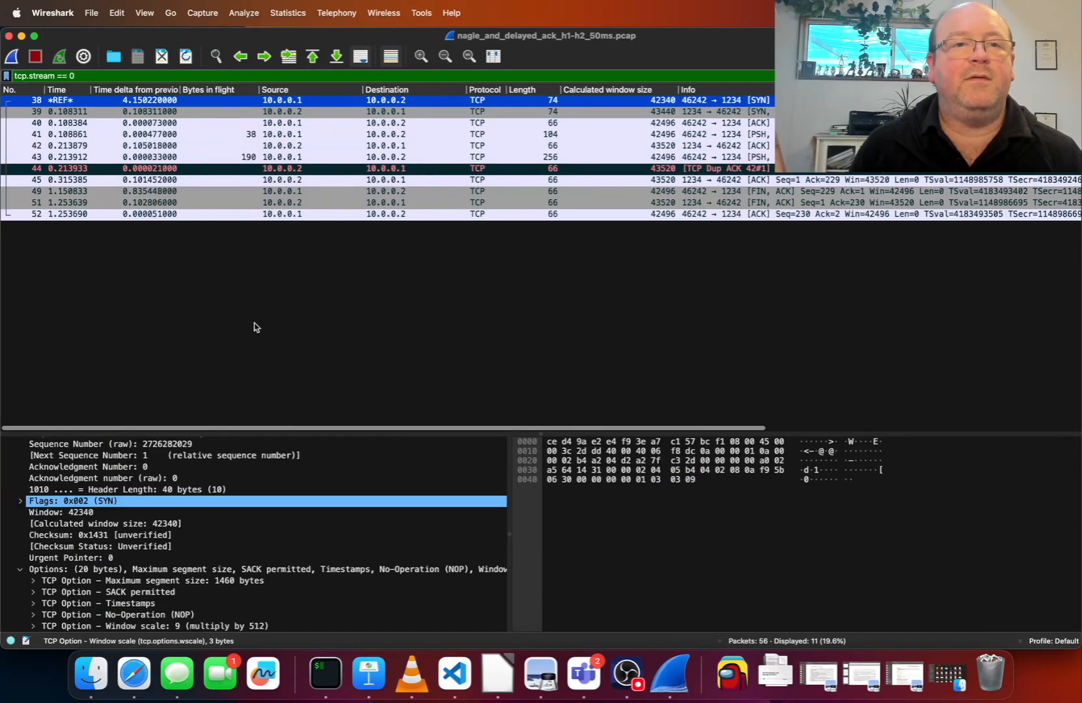
Expand the SEQ/ACK analysis of packet 41, the first data packet, and compare its iRTT with the handshake ACK's time
click(110, 125)
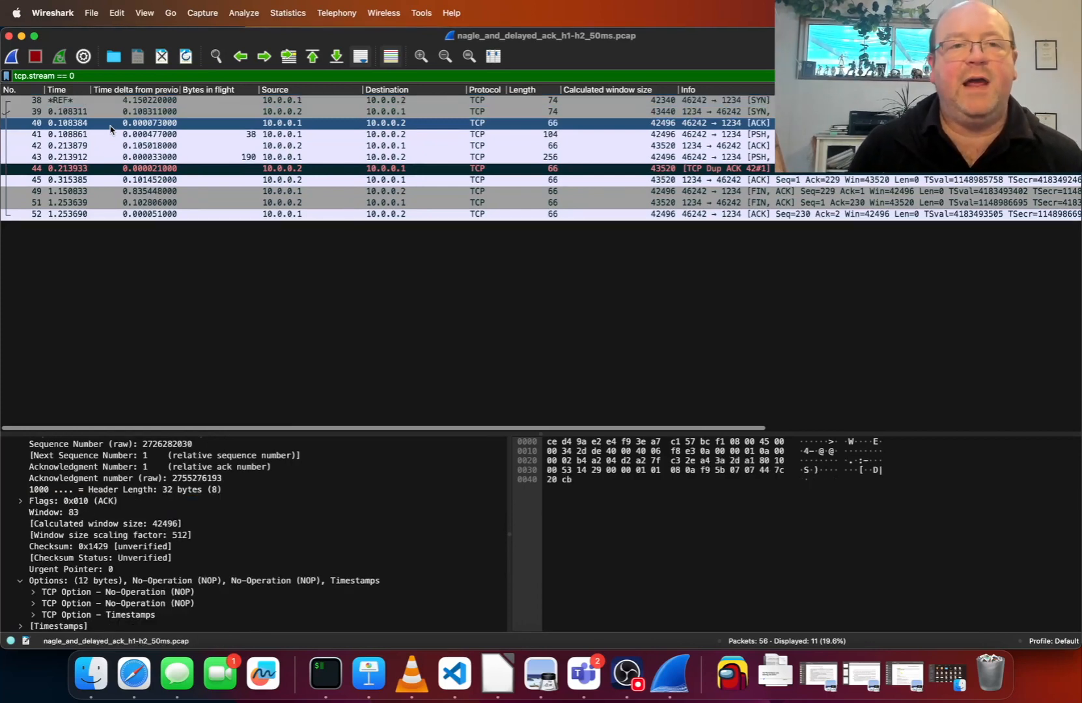
click(247, 138)
scroll(140, 536, down, 3)
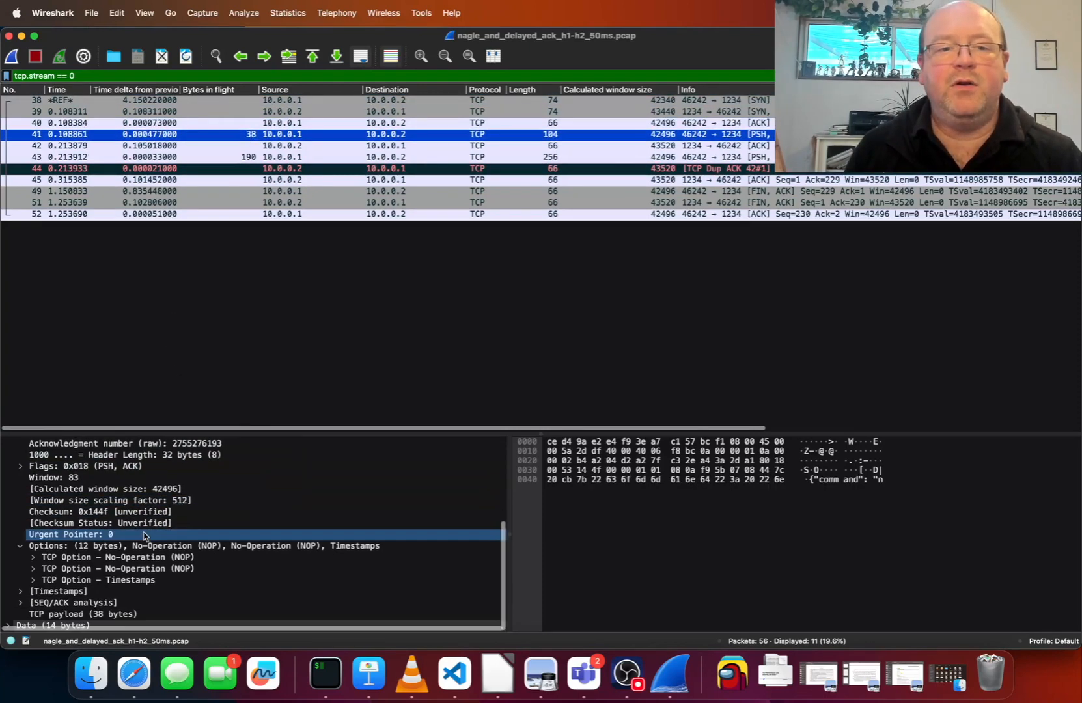
click(19, 603)
scroll(242, 537, down, 1)
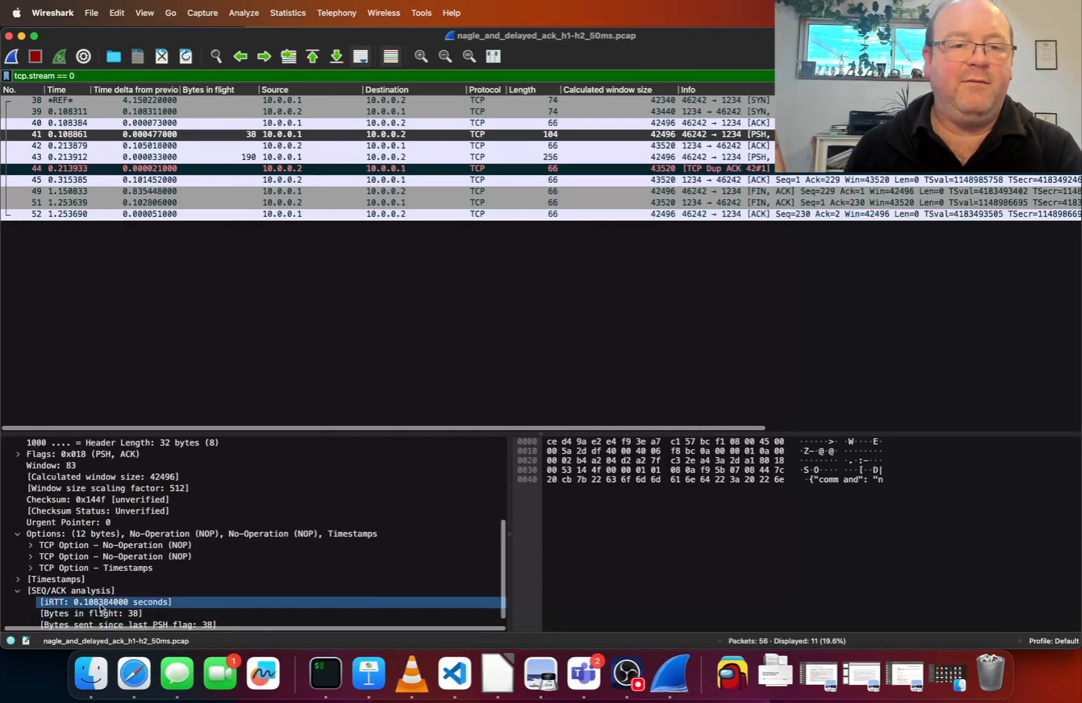
click(101, 609)
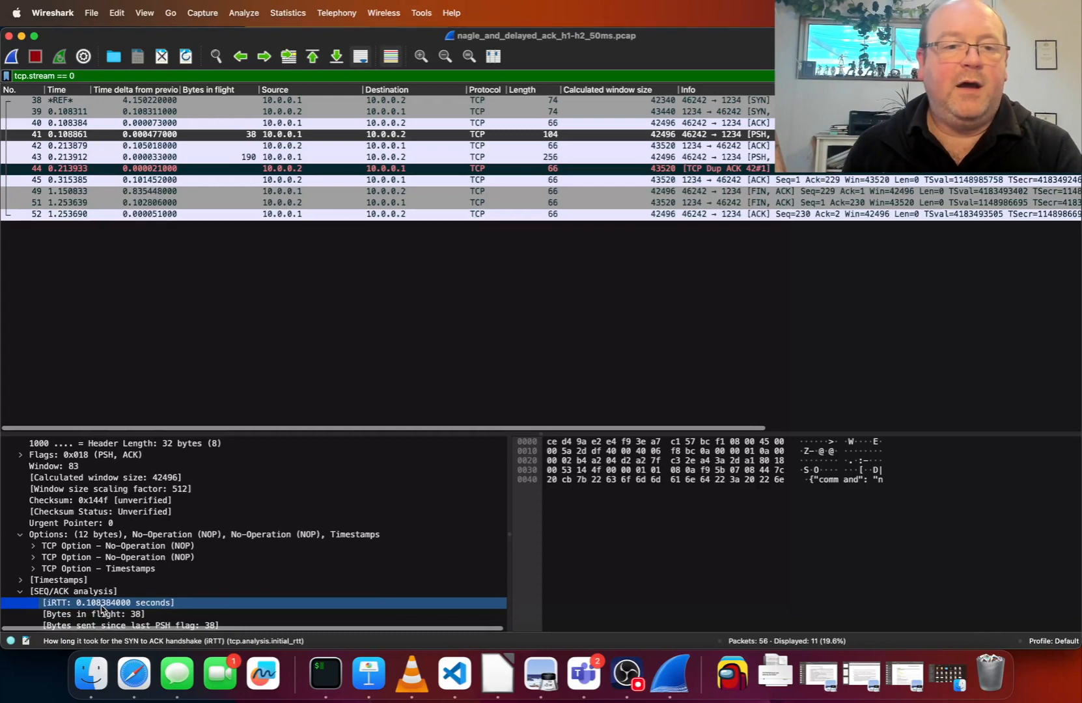
click(77, 124)
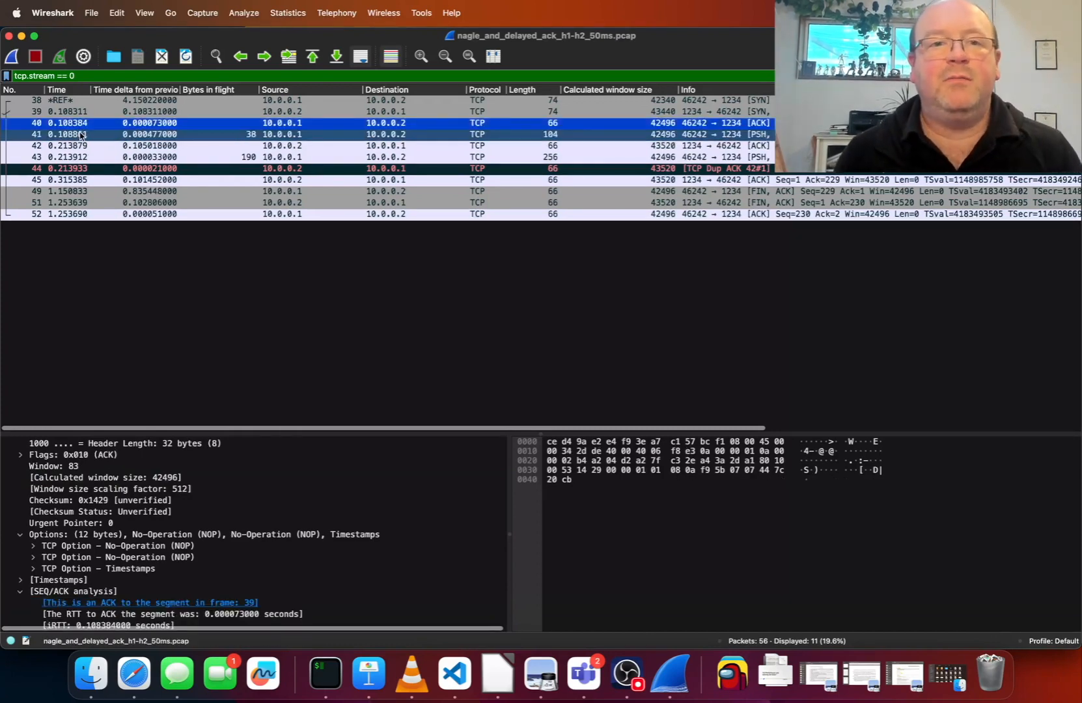
Examine packets 41 to 43, comparing the two data segments' payload and bytes in flight with the time delta of the ACK between them
click(81, 135)
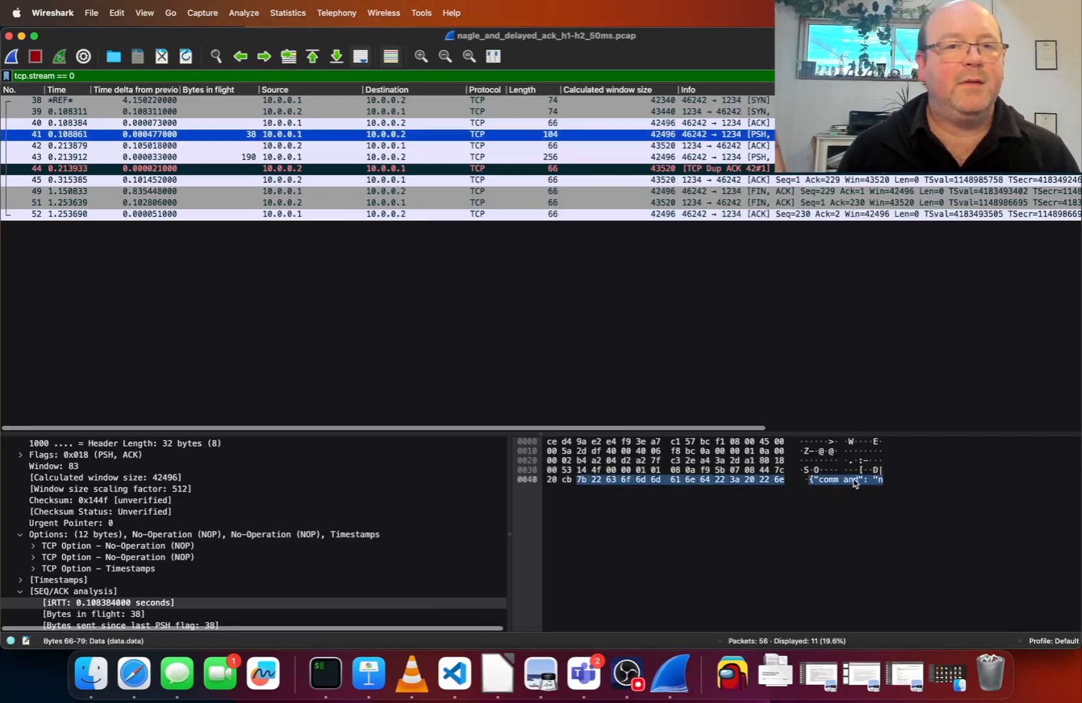
click(233, 160)
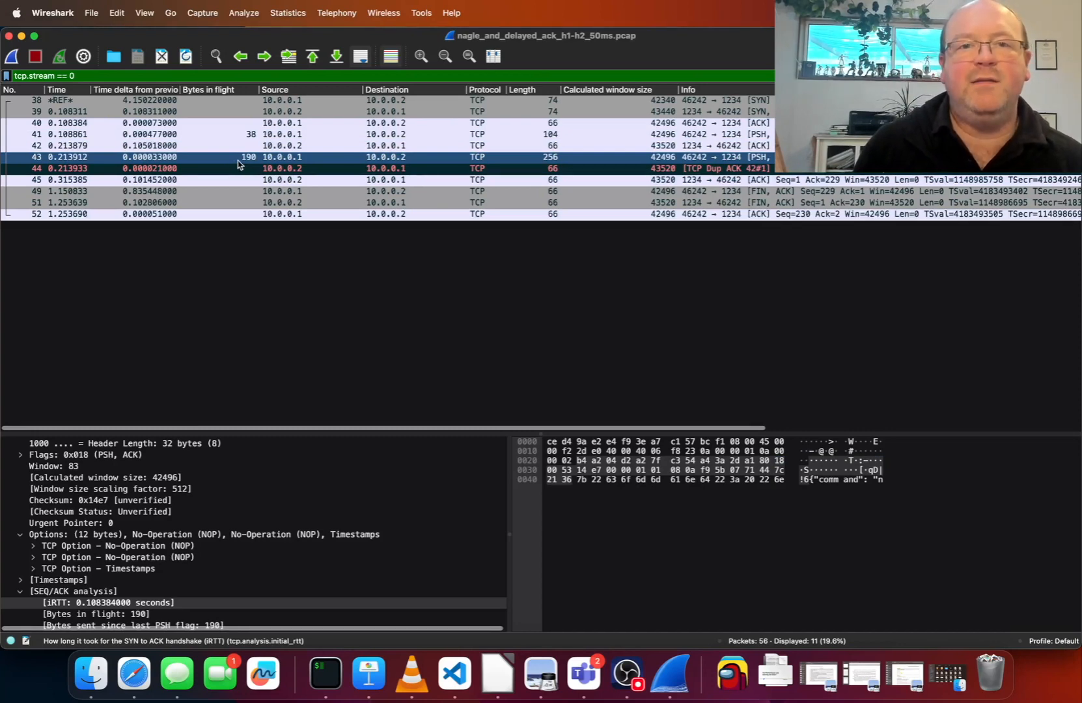
click(192, 146)
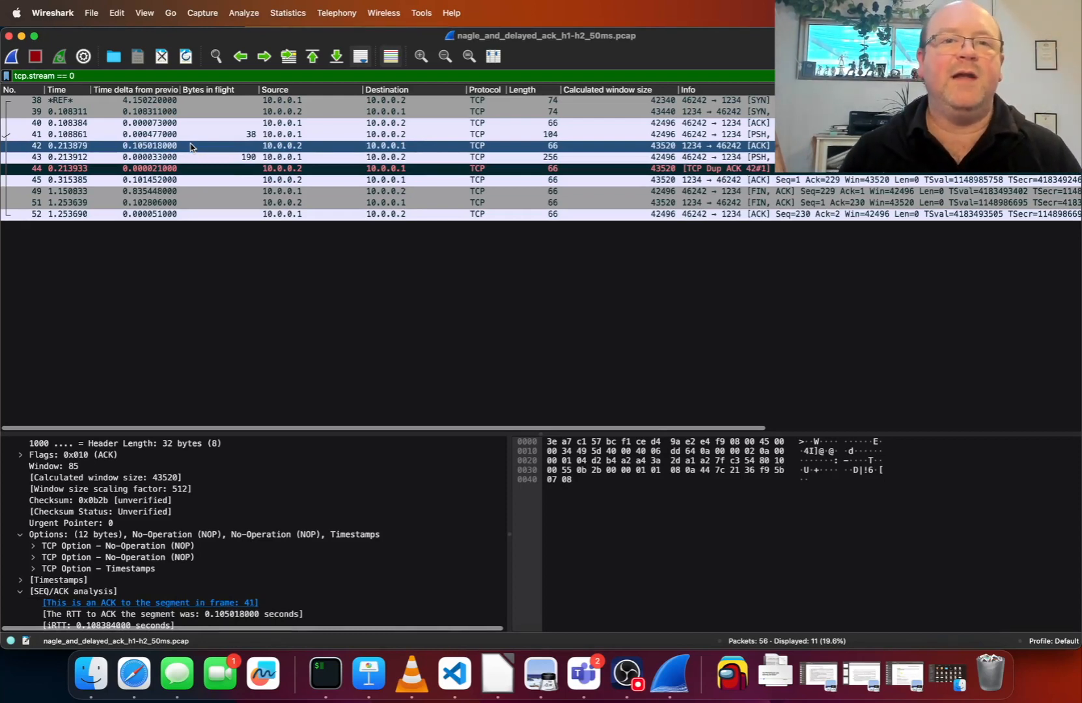
key(Up)
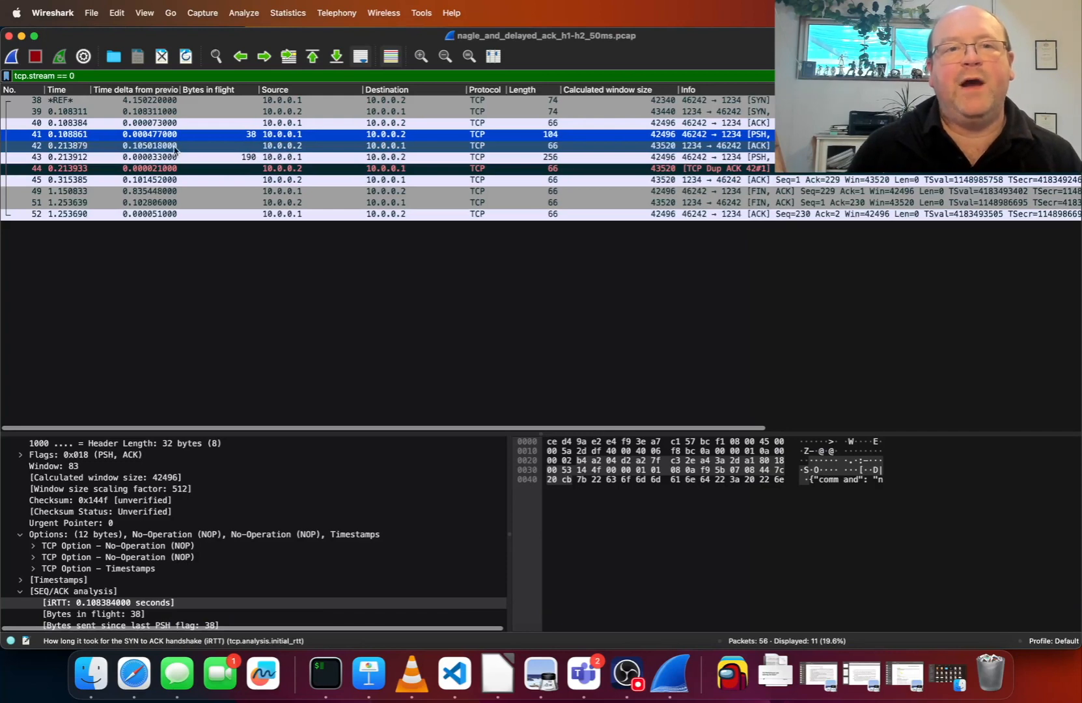
click(125, 147)
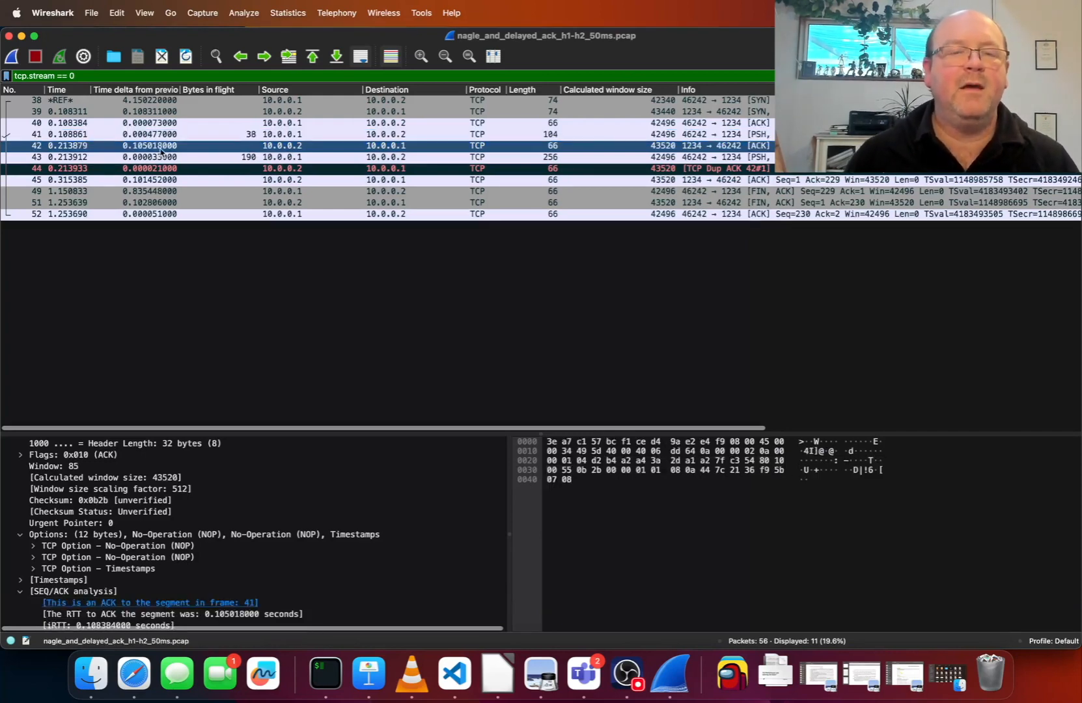
key(Down)
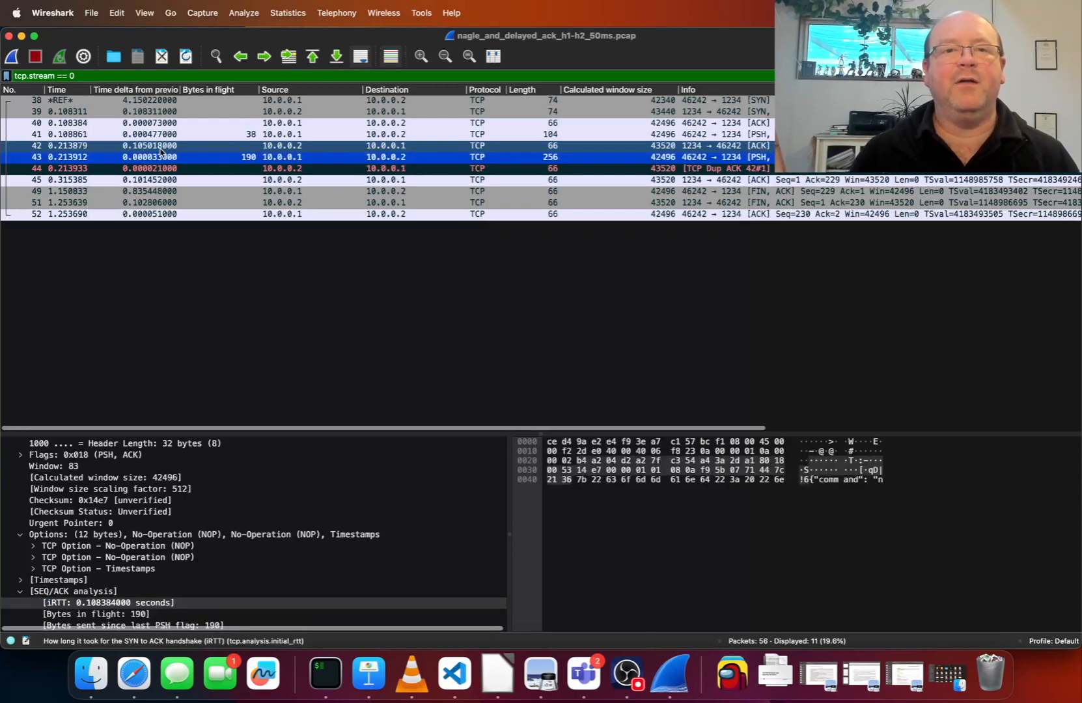
key(Up)
key(Down)
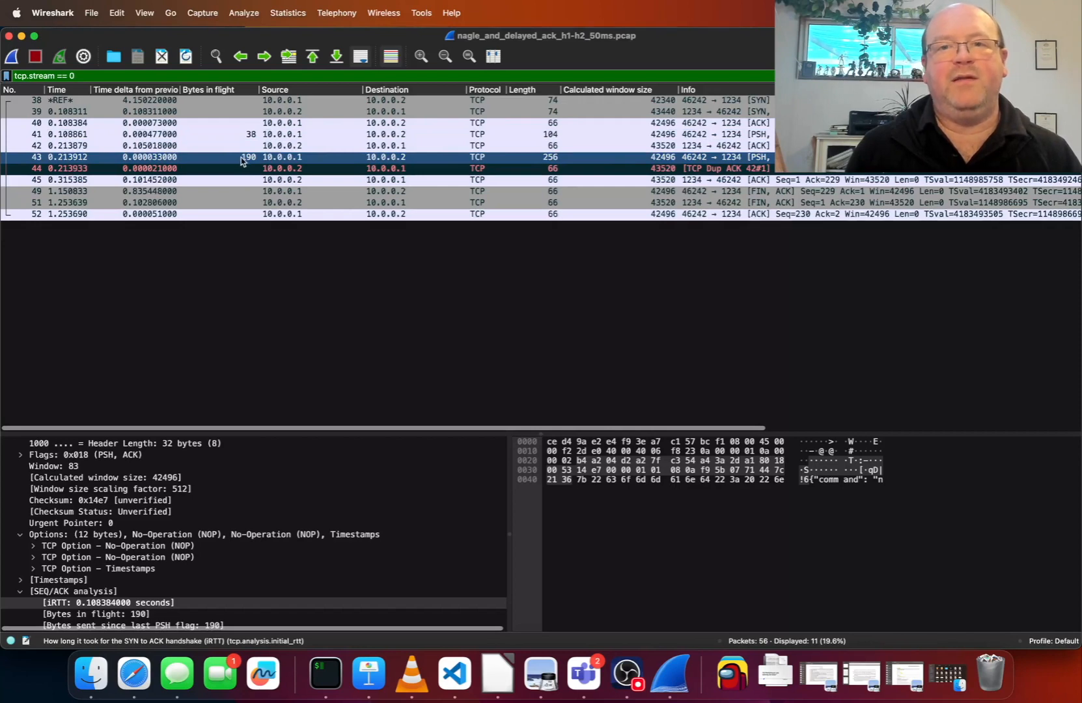
click(171, 148)
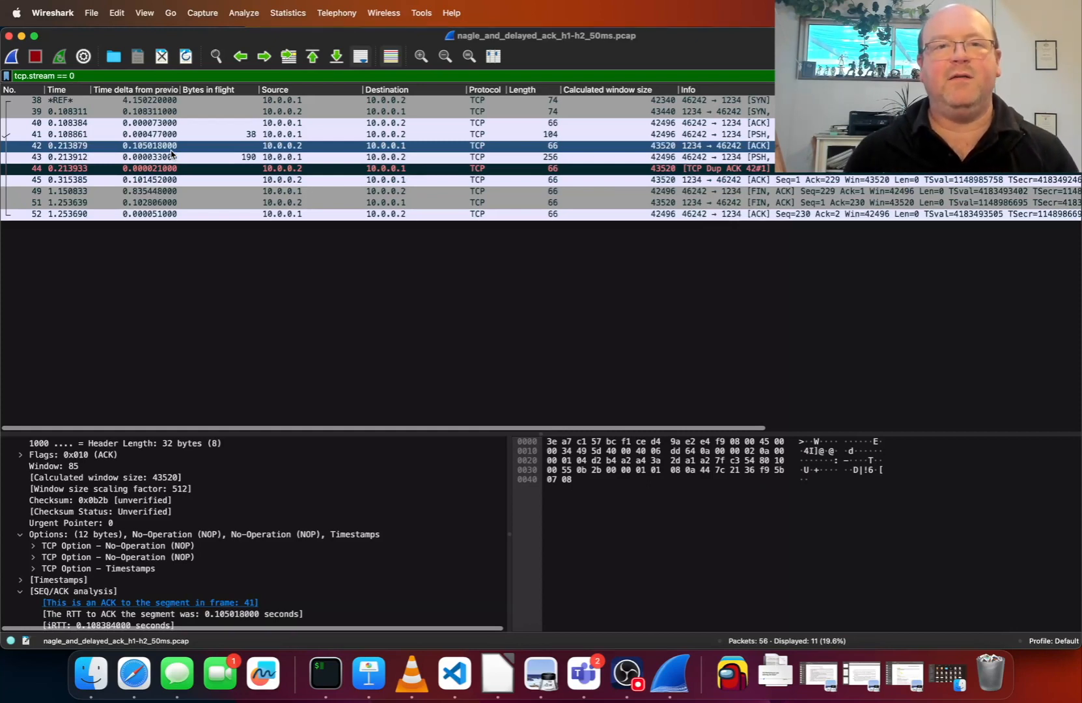
click(171, 157)
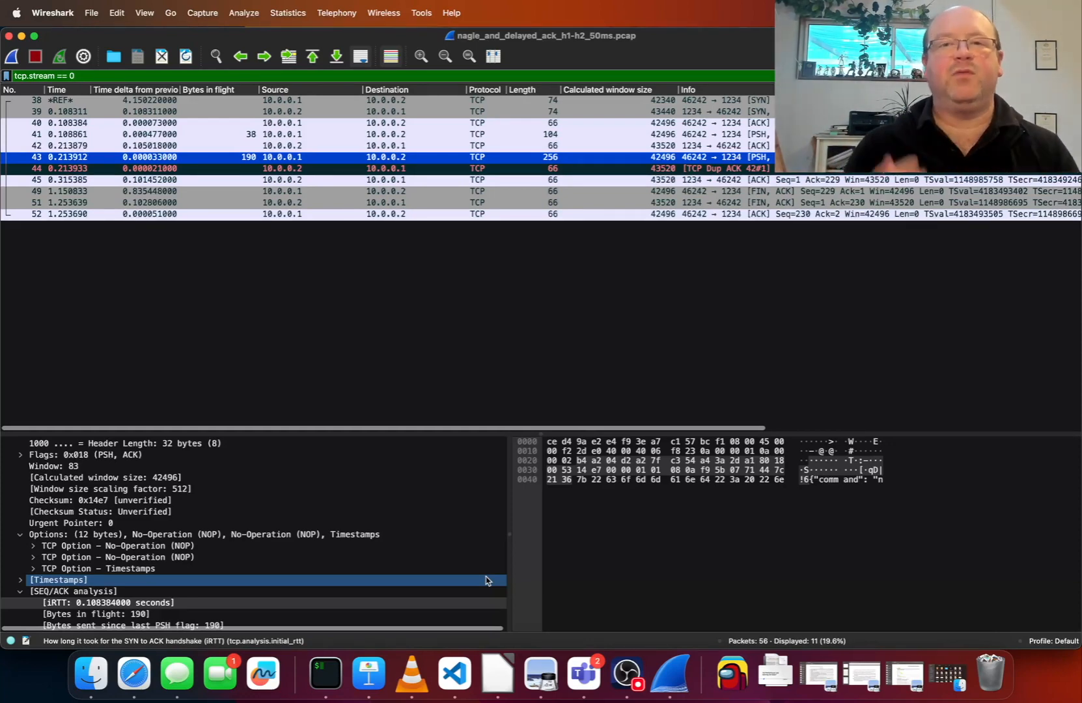
click(490, 570)
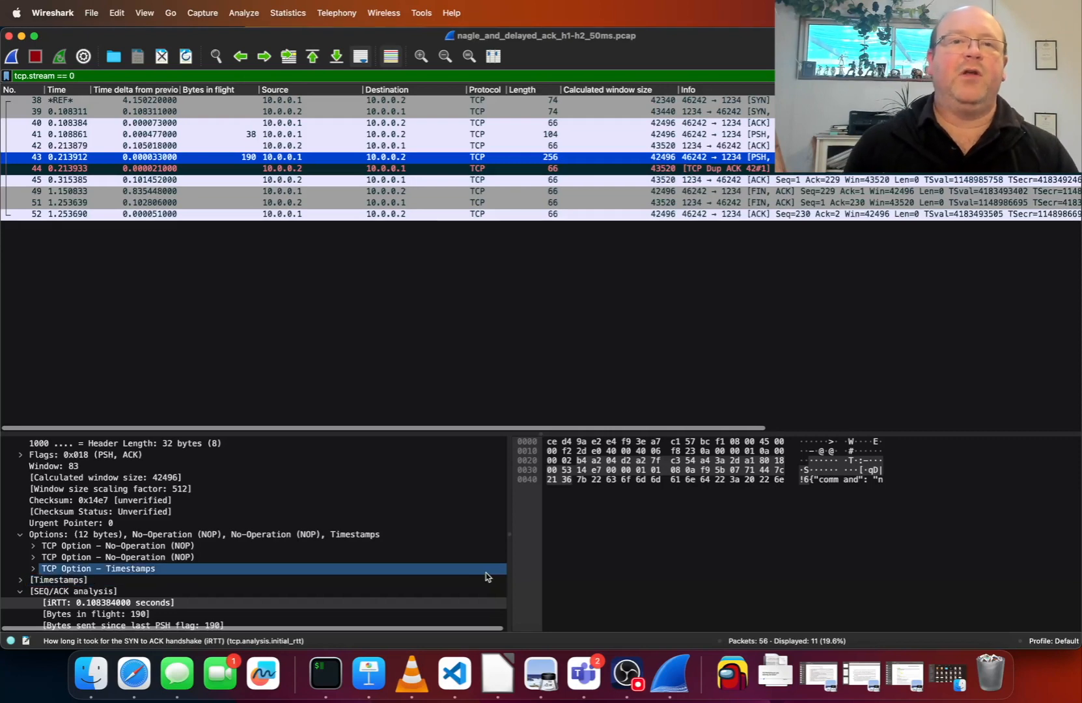